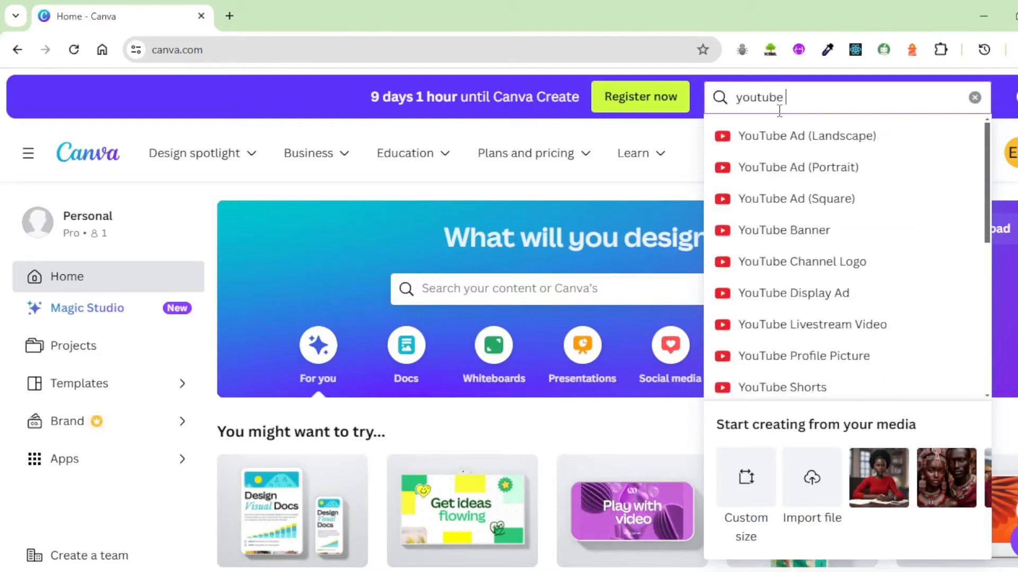
Create a new blank design using the YouTube Video format.
text(video)
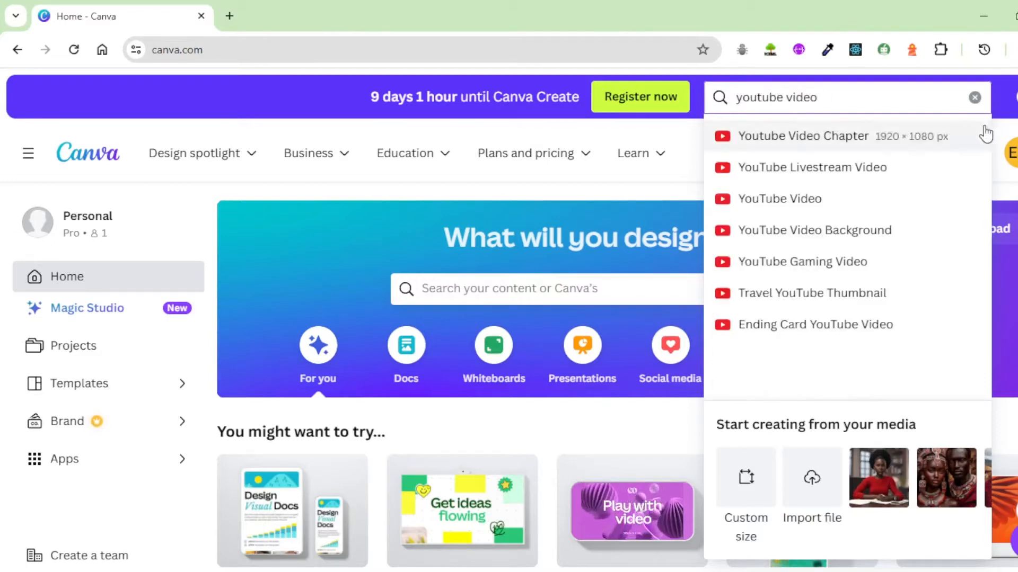
click(809, 203)
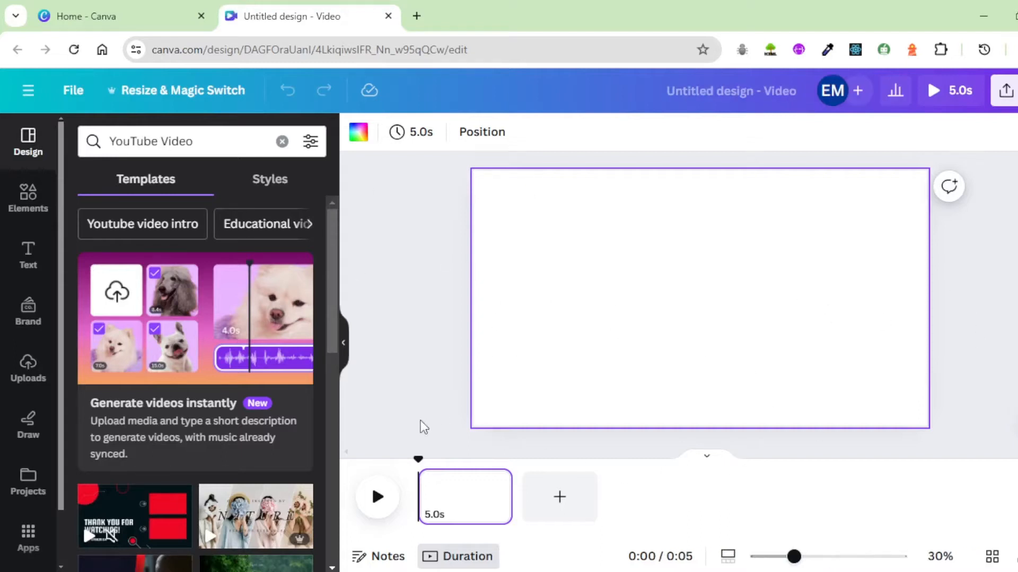
Search the Canva apps for "magic media" and open Magic Media.
click(29, 546)
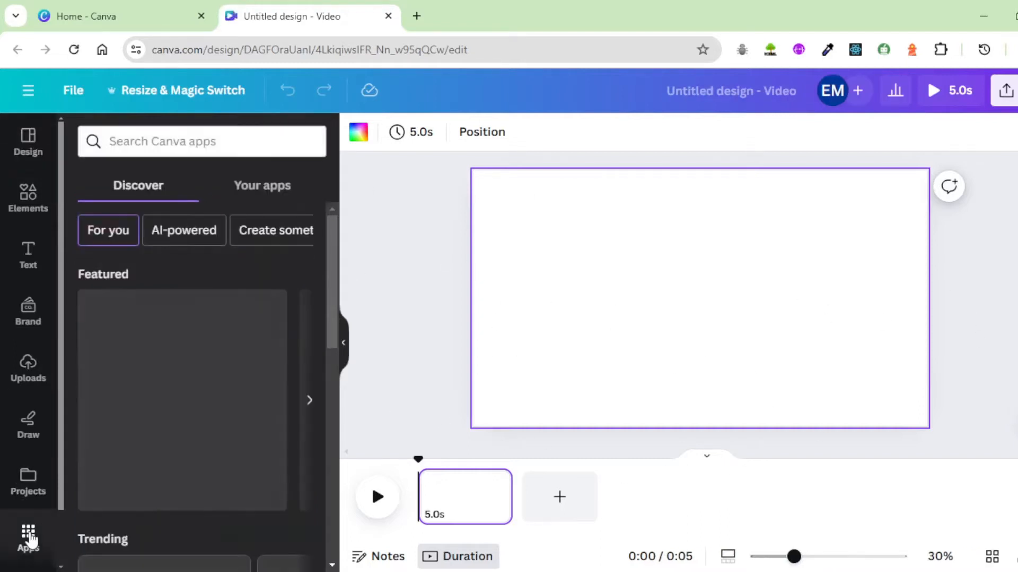
click(159, 140)
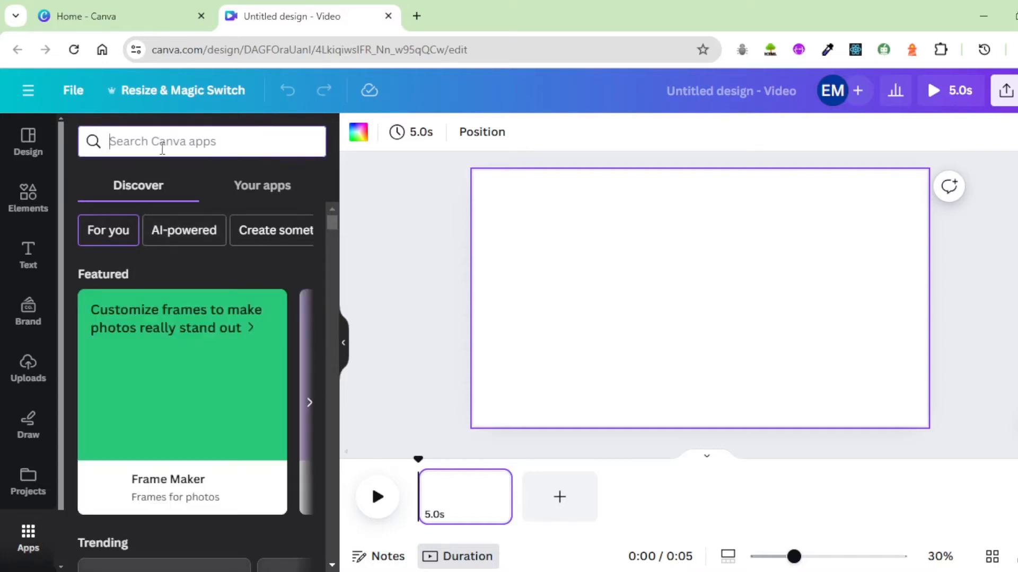
text(magic)
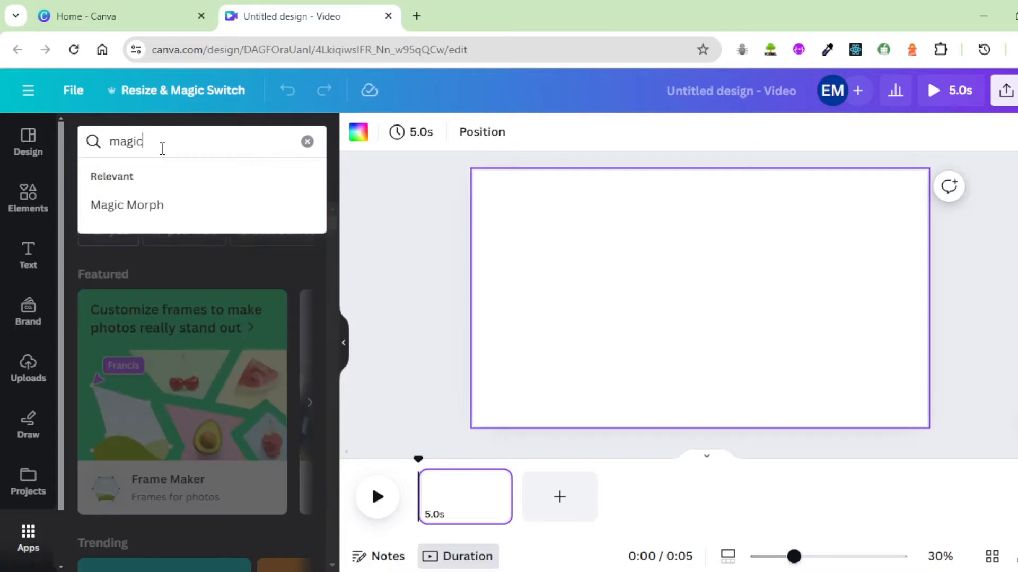
text( media)
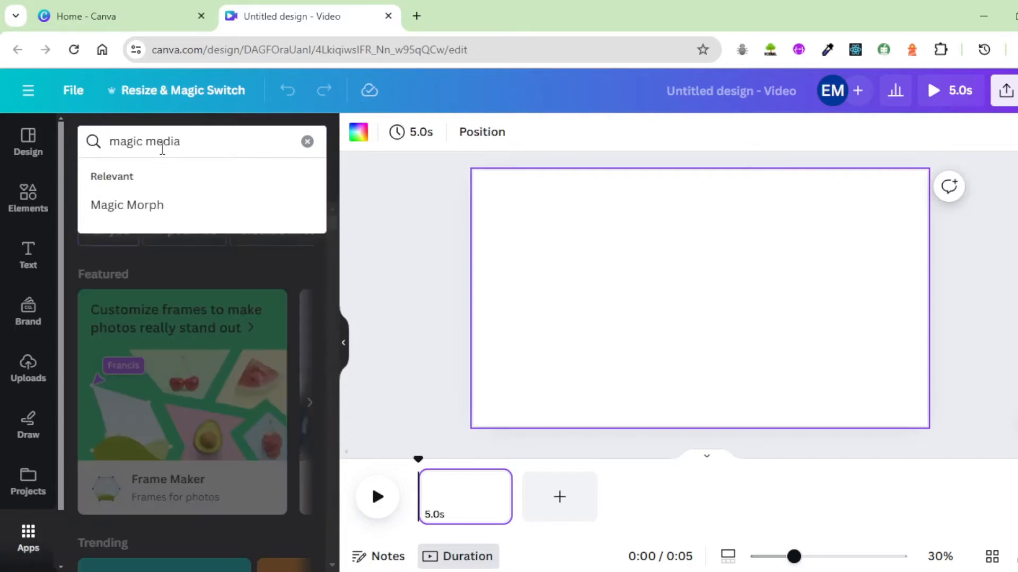
key(Return)
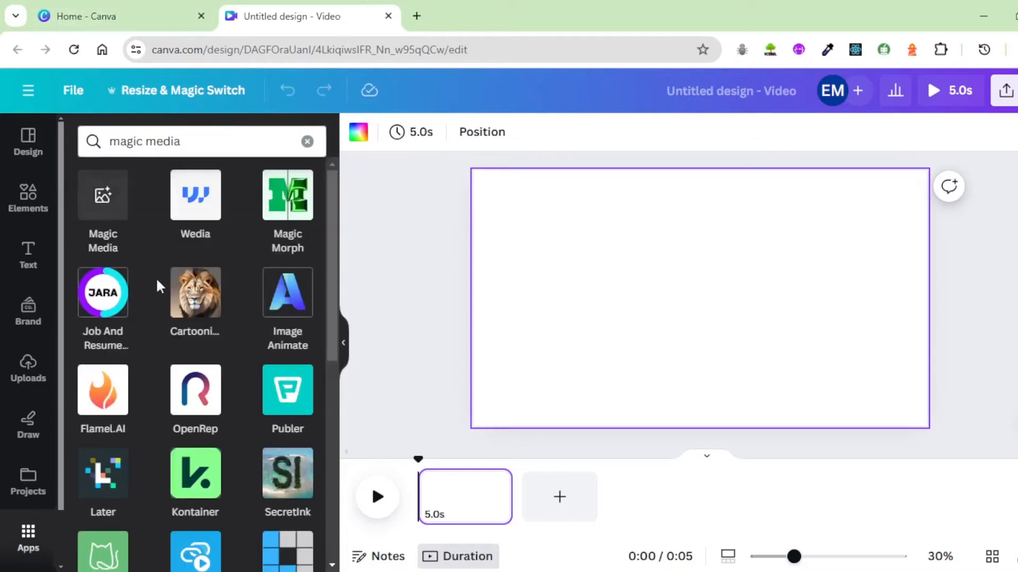
click(102, 196)
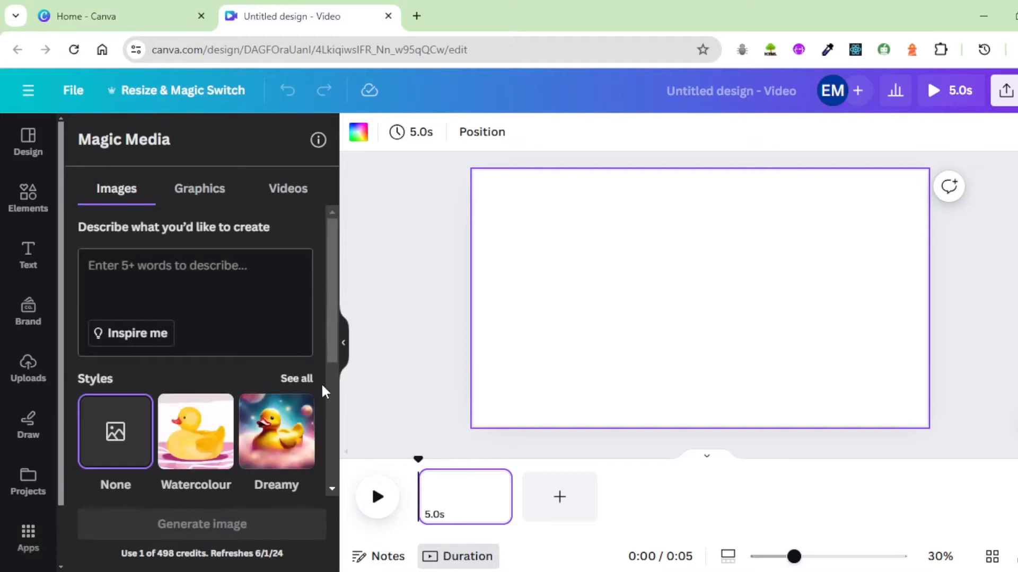
Generate images from a prompt for an avatar of a confident young African American woman reading the news, facing the camera with a slight smile.
scroll(321, 382, down, 3)
scroll(321, 383, up, 3)
click(174, 281)
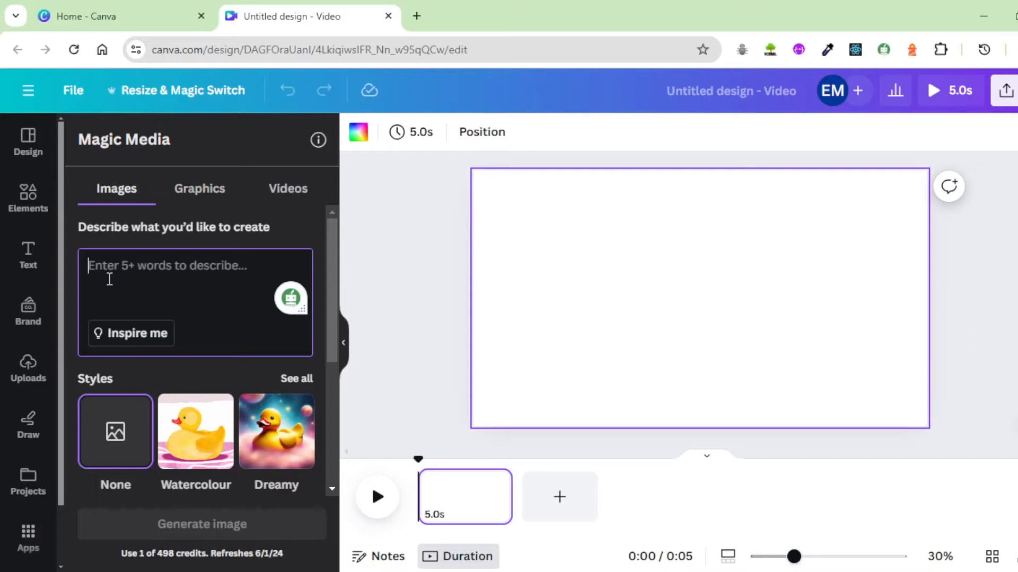
key(ctrl+v)
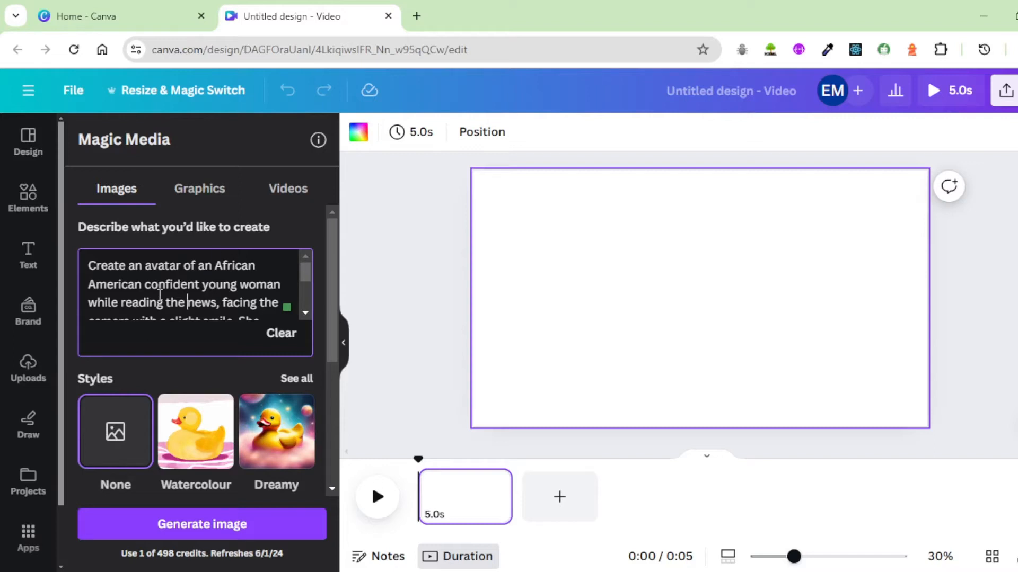
scroll(203, 298, down, 5)
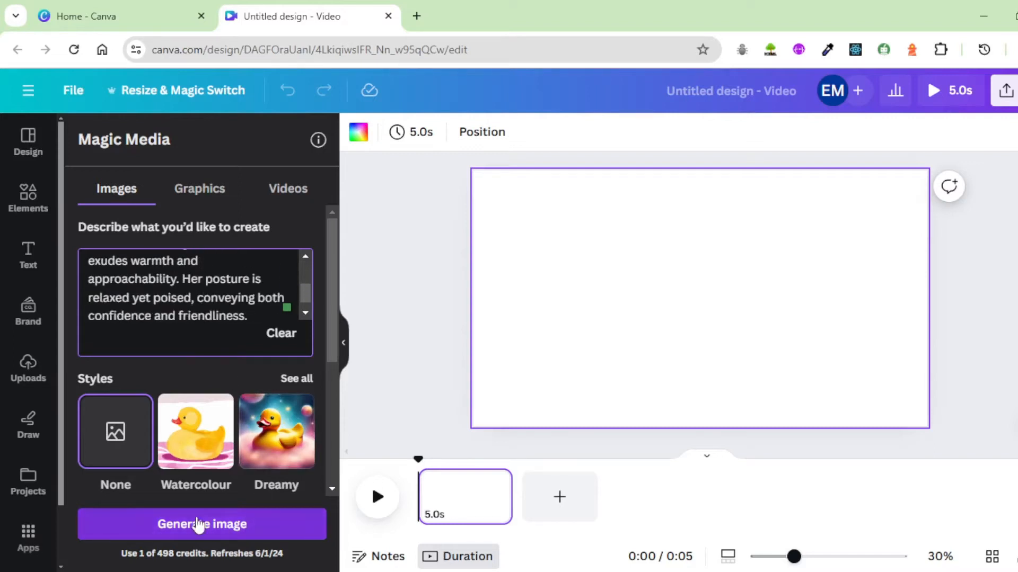
click(226, 530)
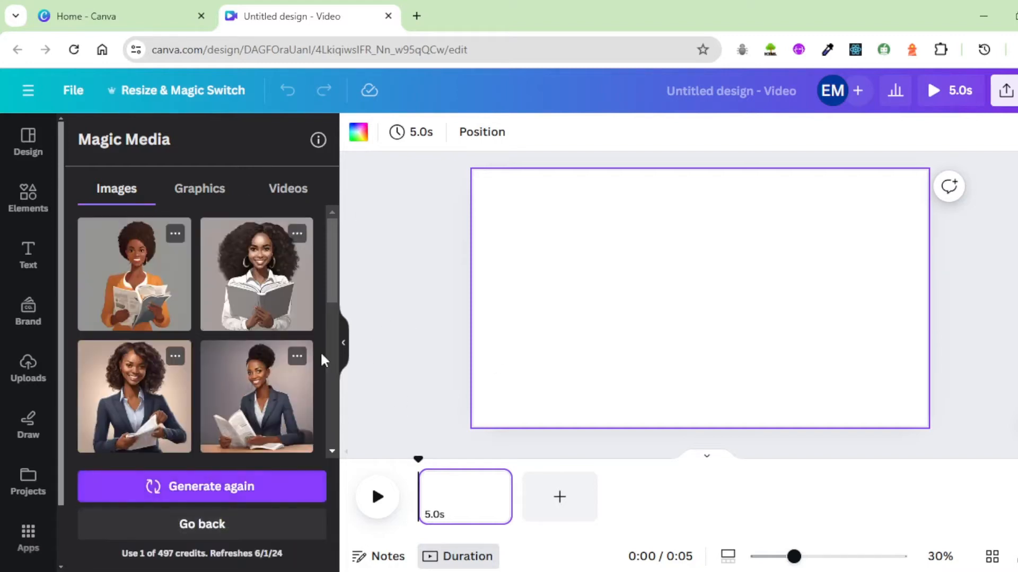
Generate new images from a prompt for a confident young African American woman sitting in front of a table, facing the camera with a slight smile.
click(223, 528)
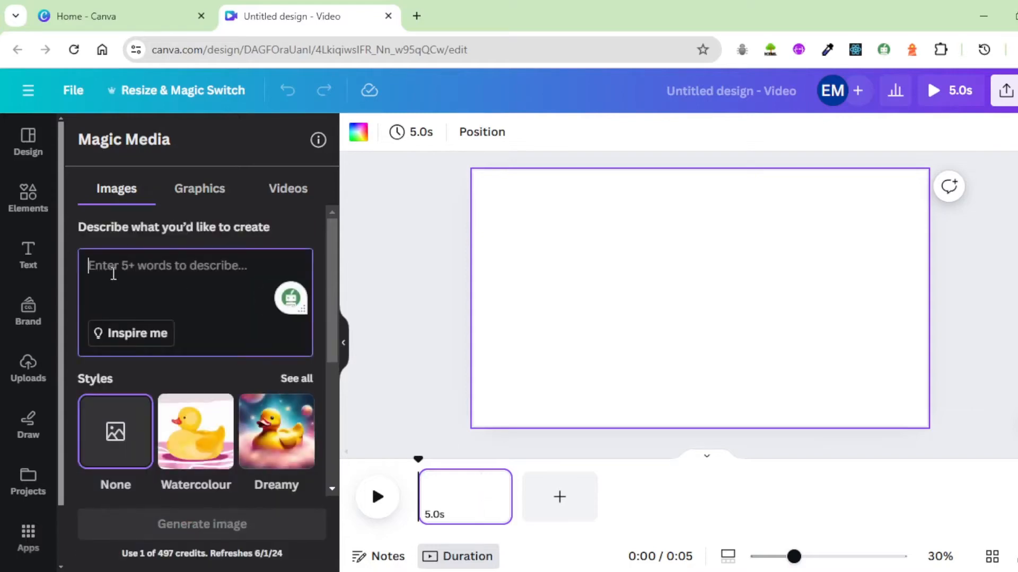
key(ctrl+v)
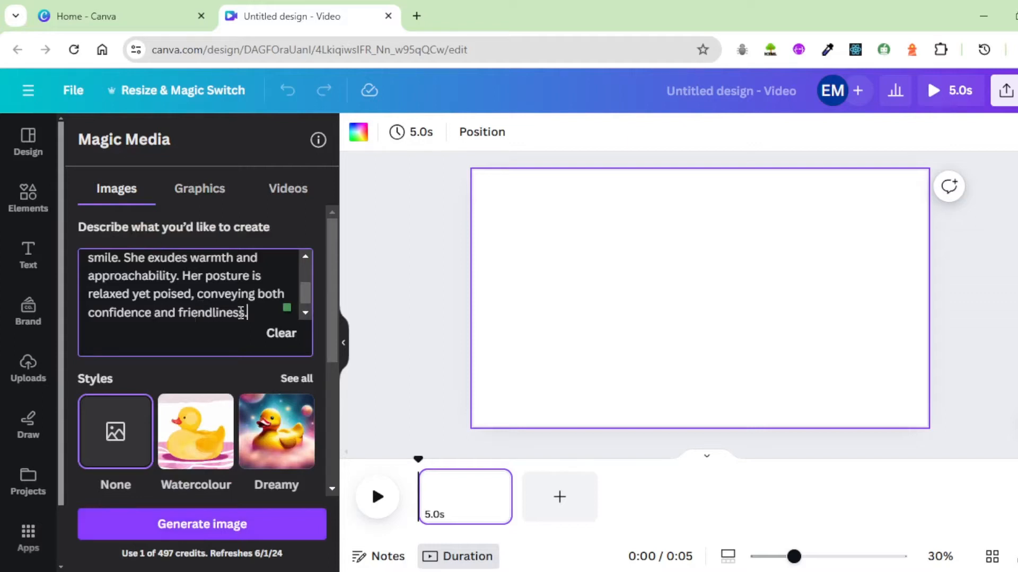
scroll(241, 312, up, 3)
click(126, 303)
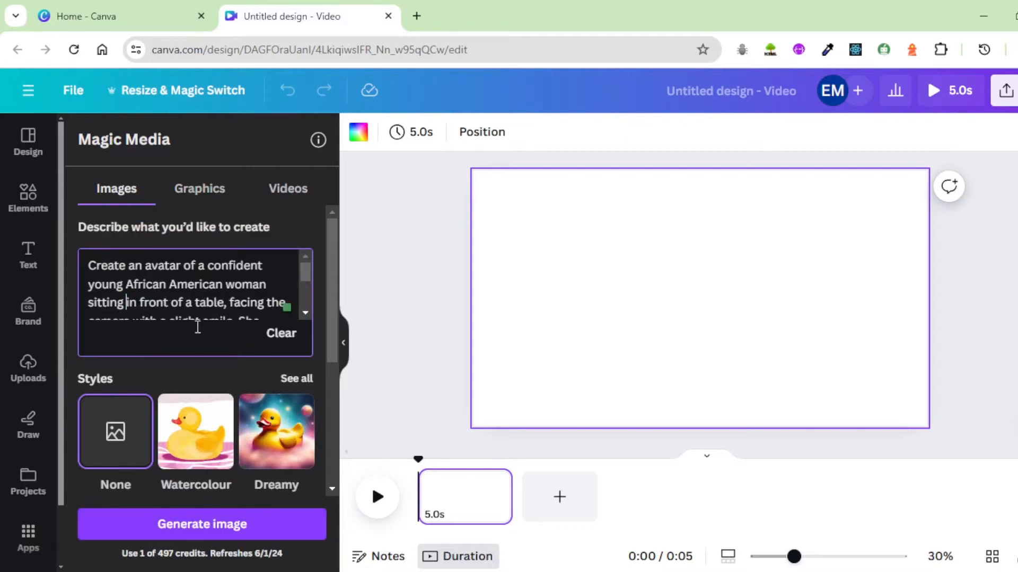
scroll(263, 287, down, 3)
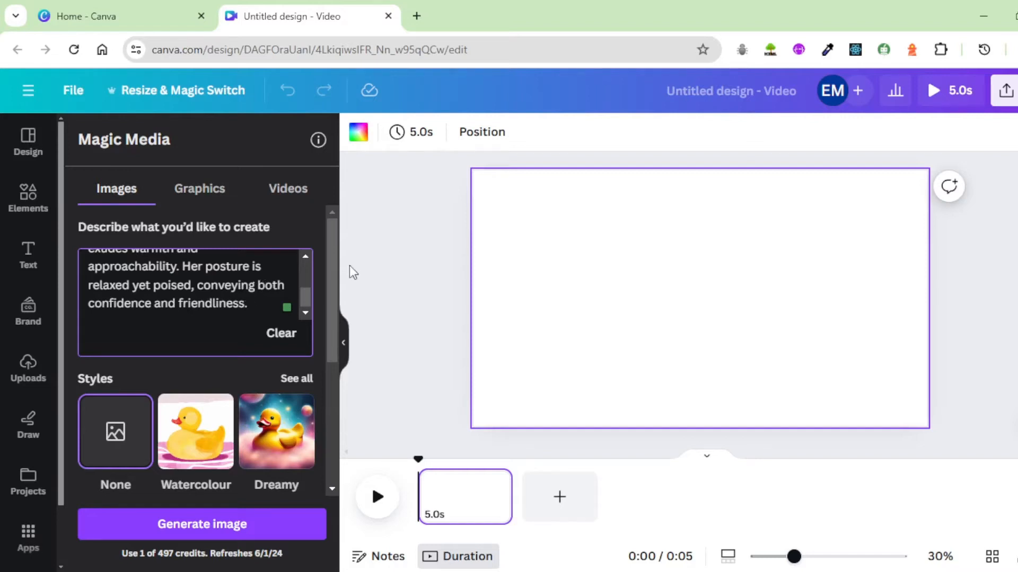
click(217, 526)
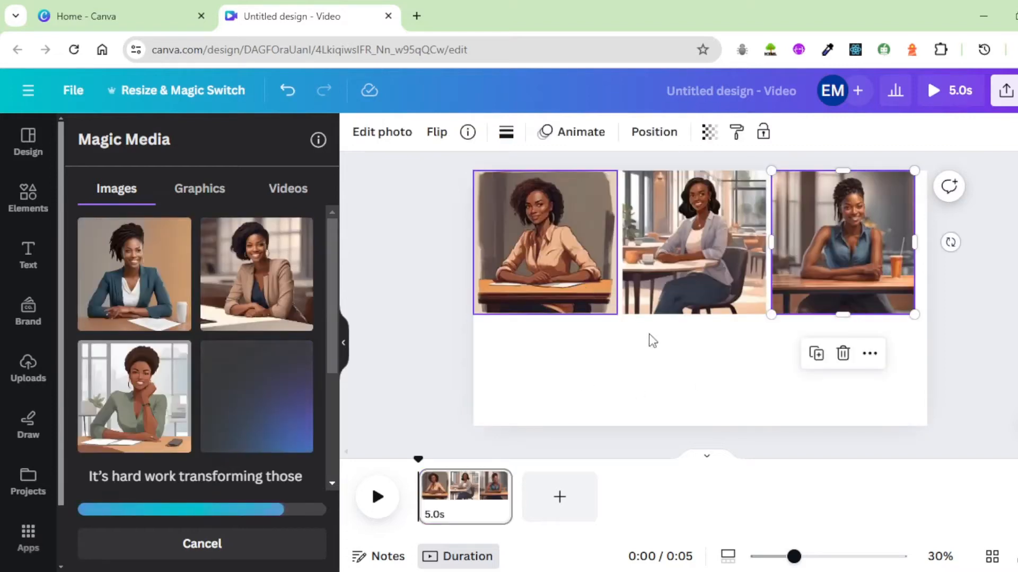
Delete the three generated avatar images from the page.
click(557, 254)
key(Delete)
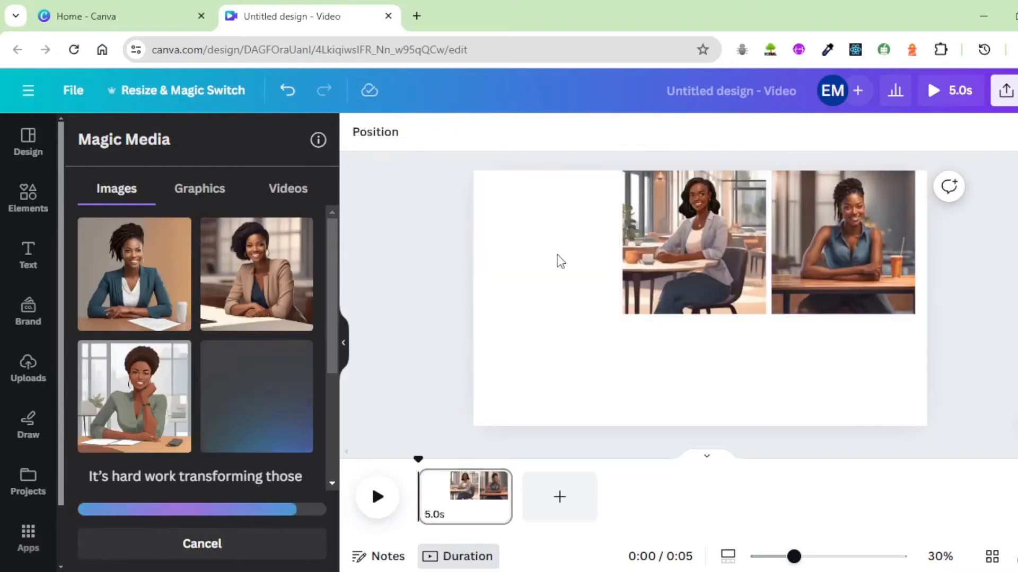
click(730, 254)
key(Delete)
click(789, 281)
key(Delete)
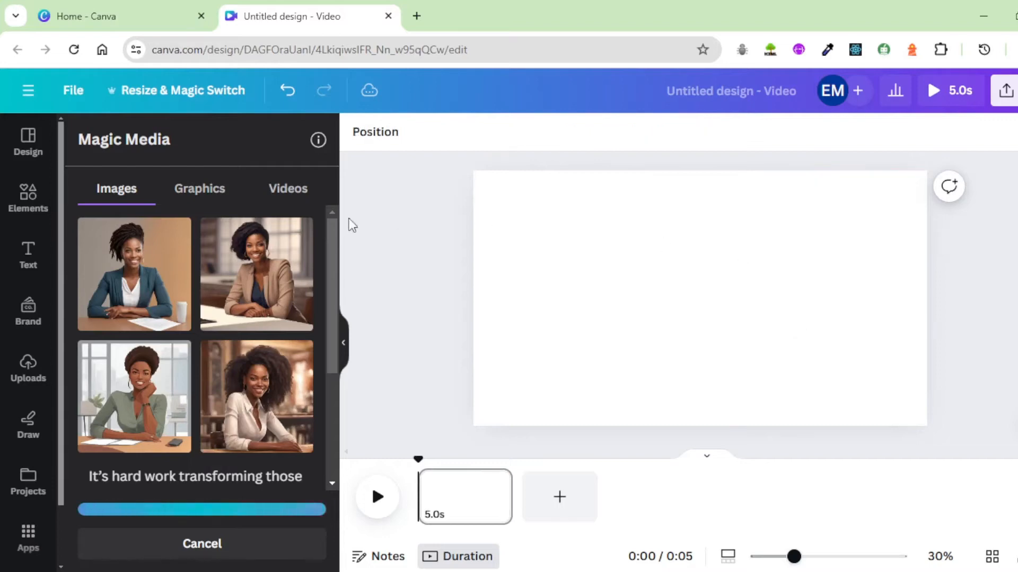
Add the generated image of the woman in the tan blazer to the page and place it slightly left of the page centre.
click(270, 267)
drag(706, 309, 665, 282)
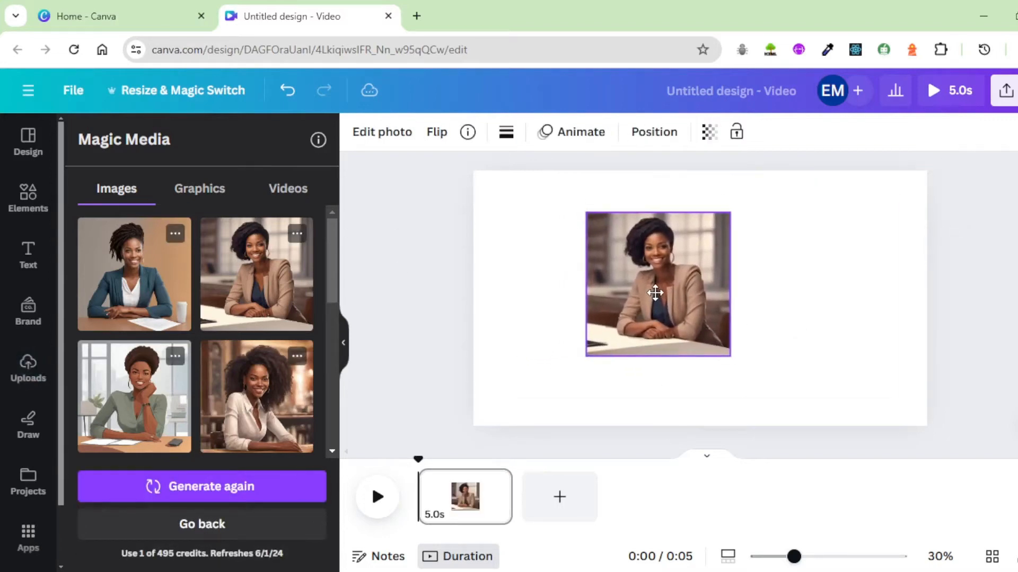
click(831, 297)
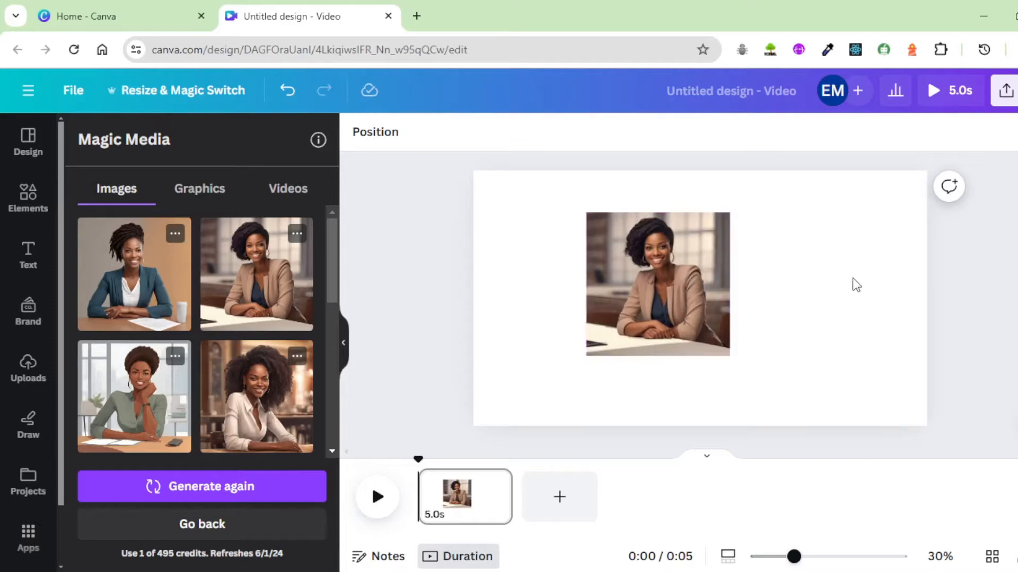
Expand the avatar image to a 16:9 size with Magic Expand.
click(670, 285)
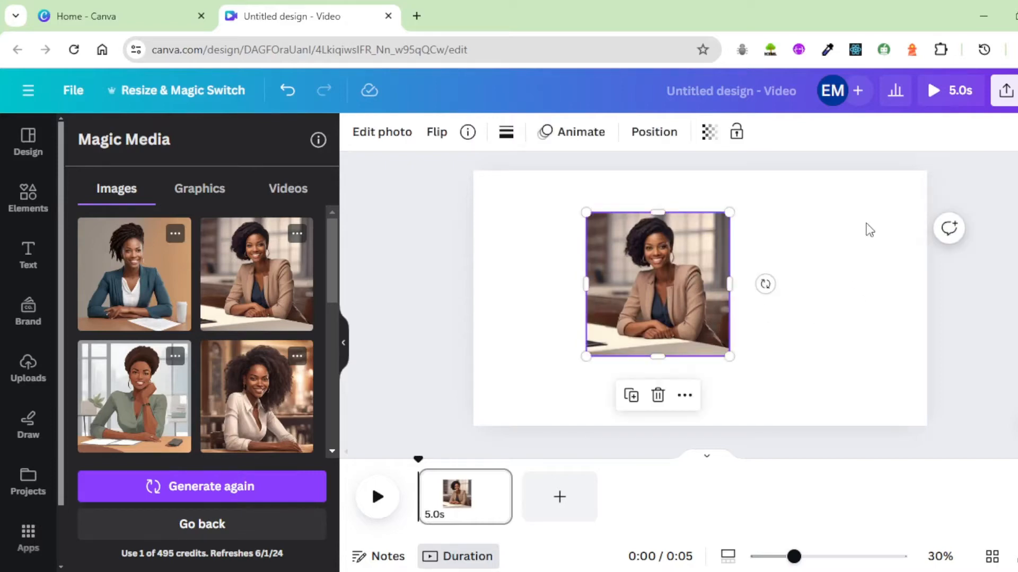
click(378, 135)
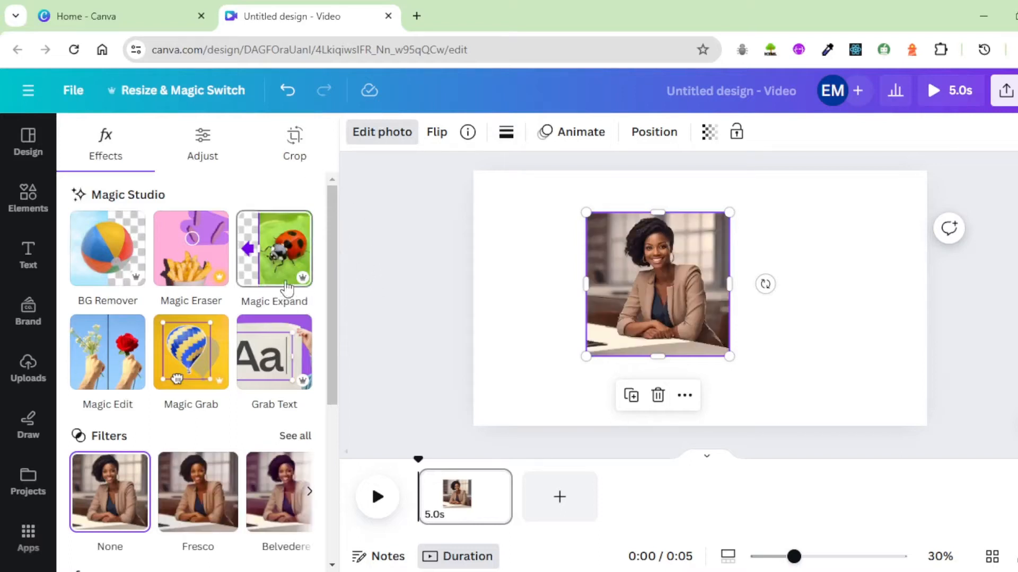
click(289, 261)
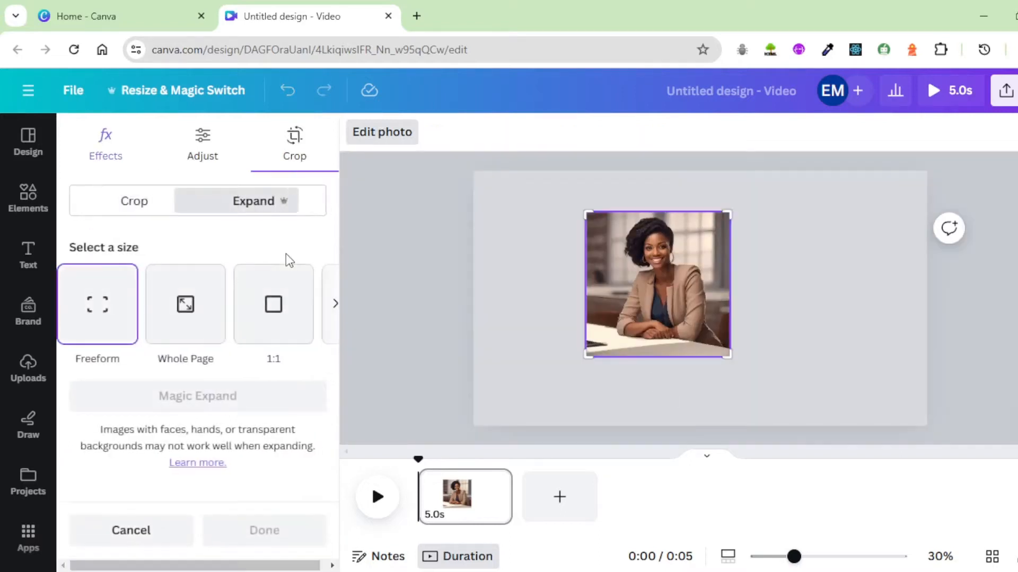
click(336, 307)
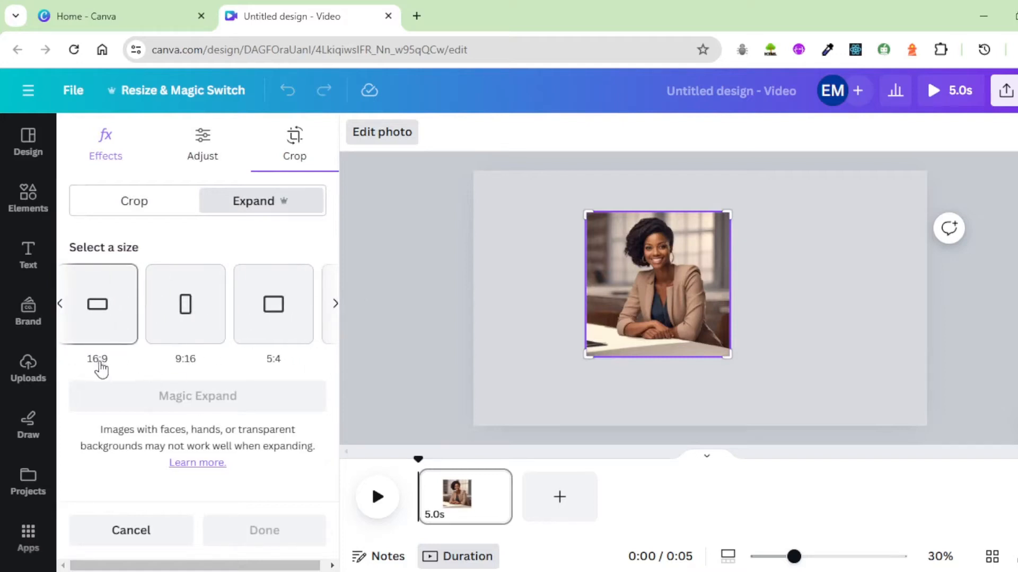
click(97, 317)
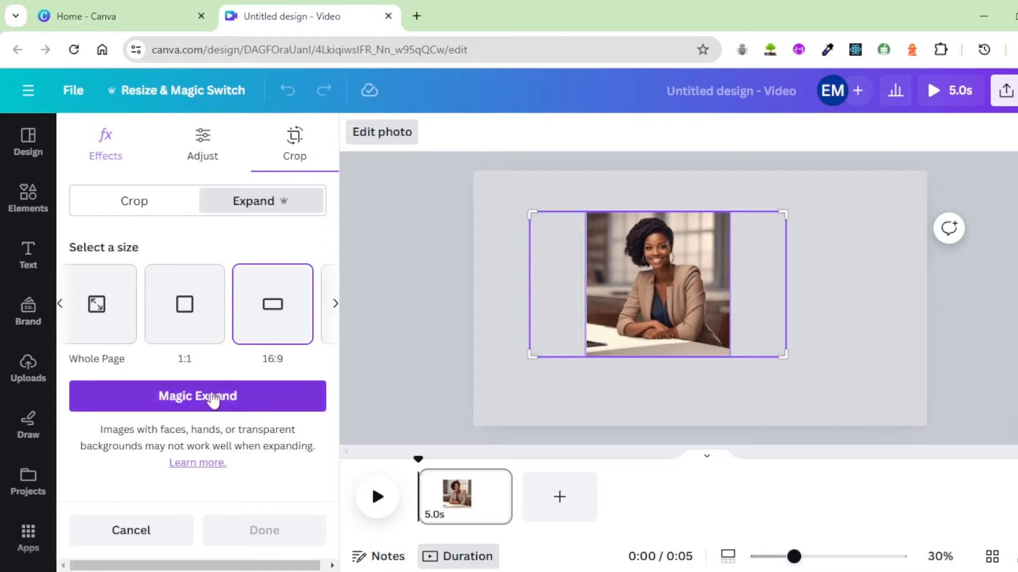
click(194, 404)
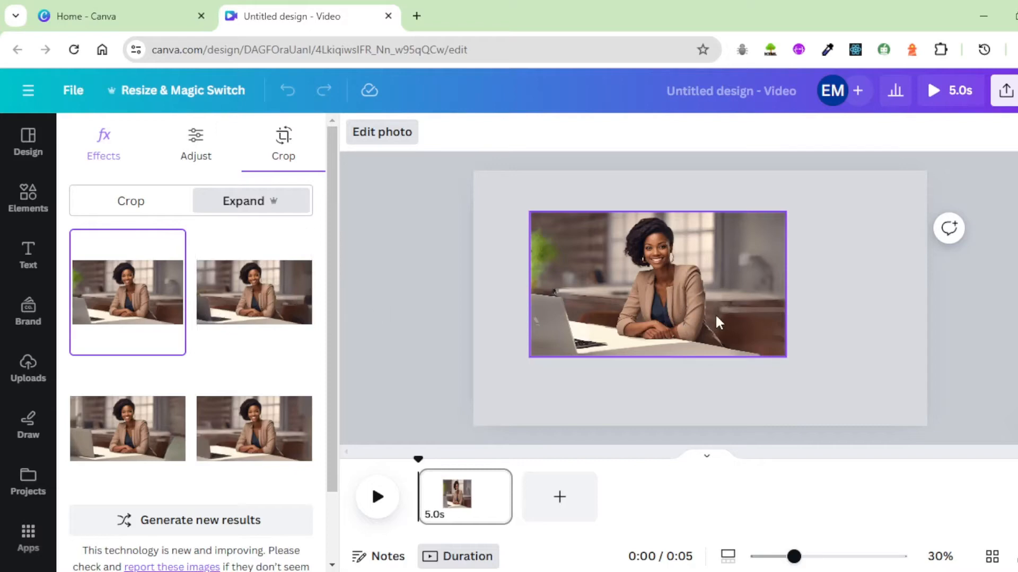
Compare the first and fourth expanded versions and keep the fourth one, with the open laptop beside the woman.
click(139, 301)
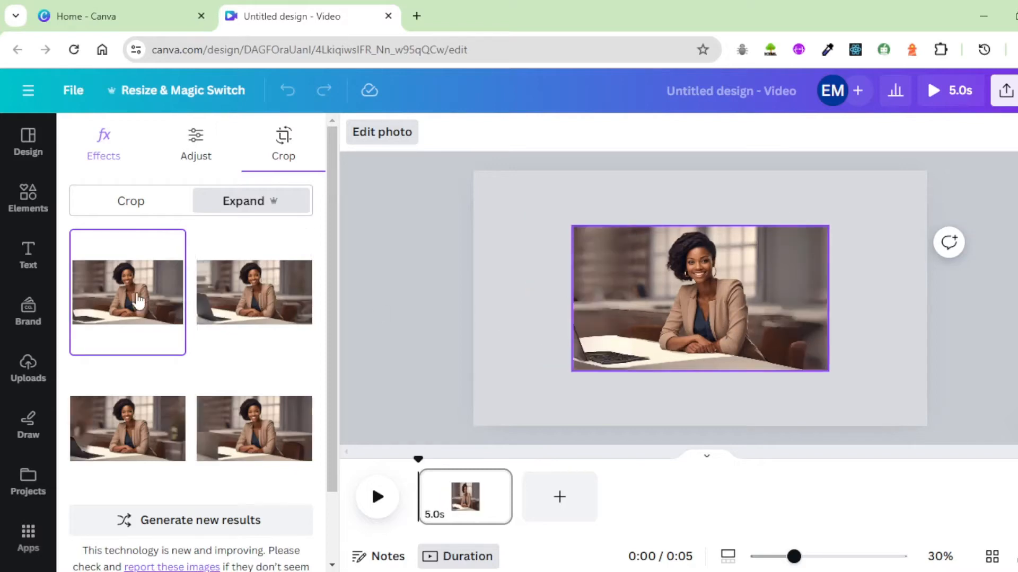
click(254, 444)
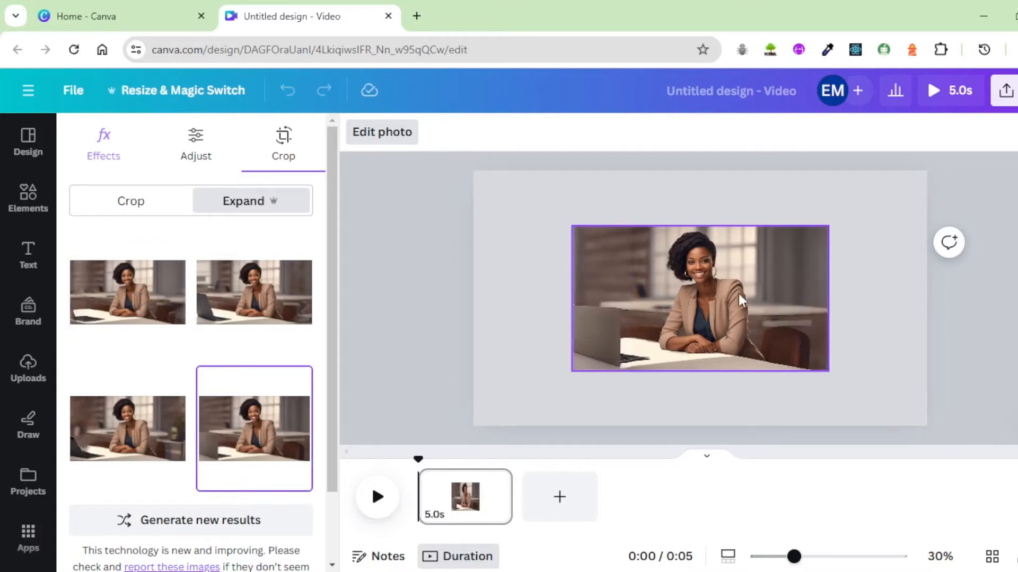
click(655, 286)
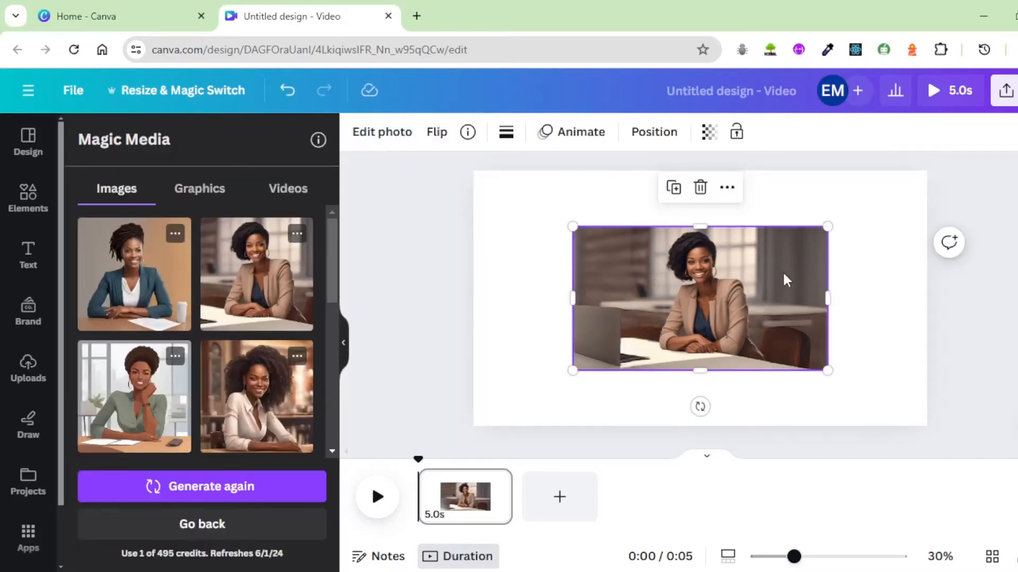
Move the expanded image to the page's upper-left corner and enlarge it to fill the whole page.
click(866, 297)
drag(691, 288, 587, 230)
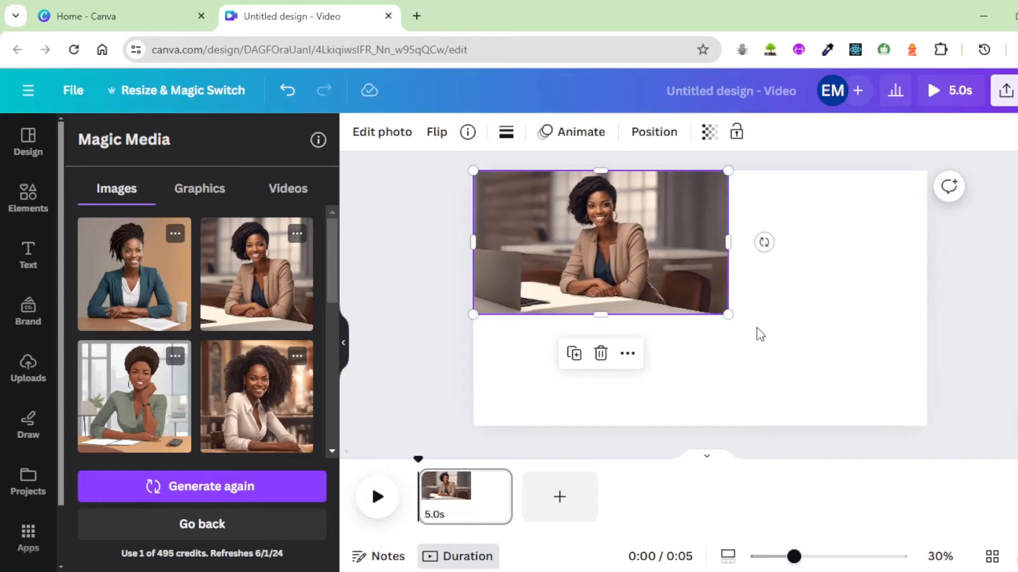
drag(726, 315, 925, 425)
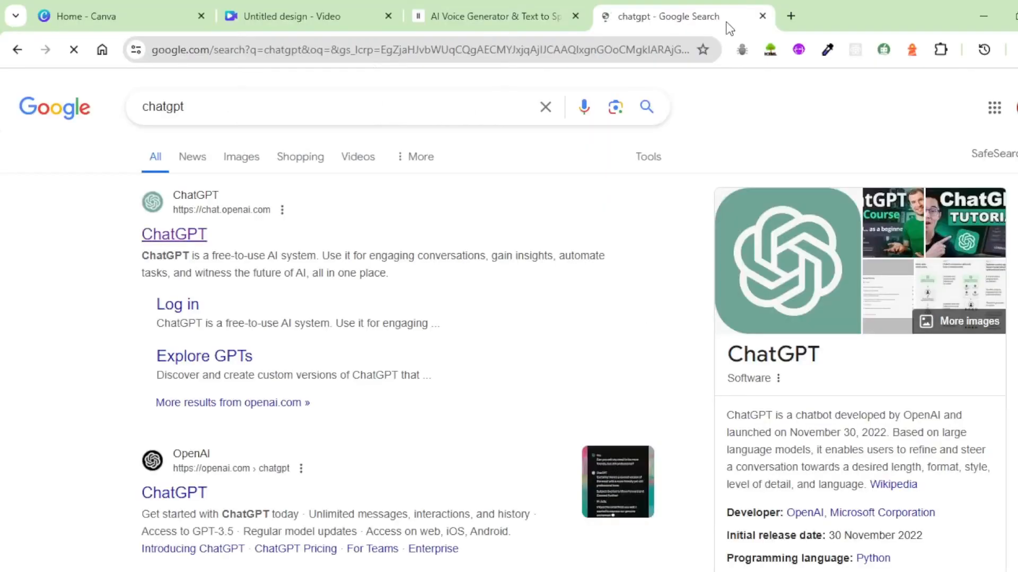
Open ChatGPT and request a short script on creating avatars for use in the introduction of a YouTube video.
click(244, 238)
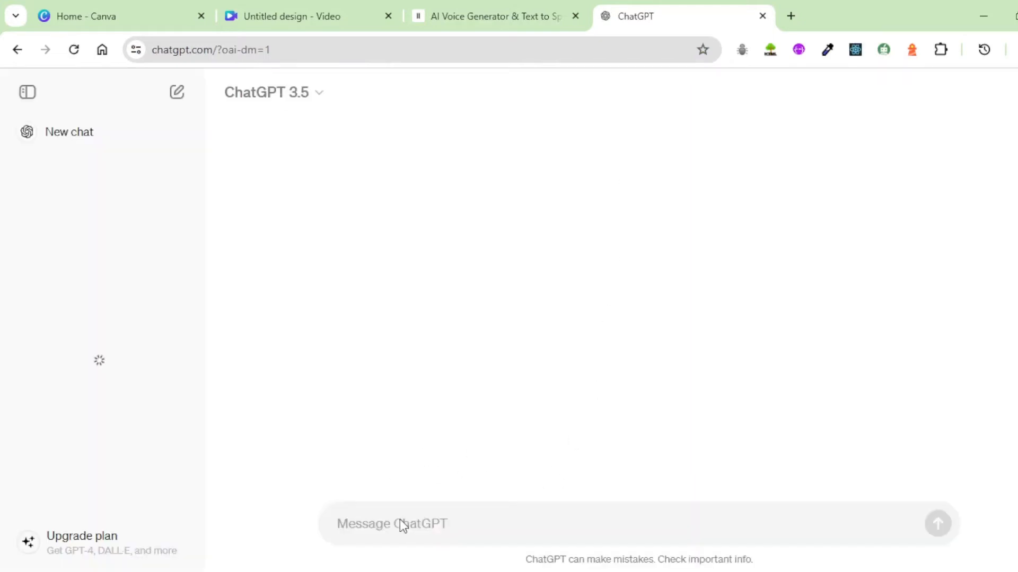
text(Create for me a short script for a YouTube video on creating avatars. The script will be used in the introduction of the YouTube video.)
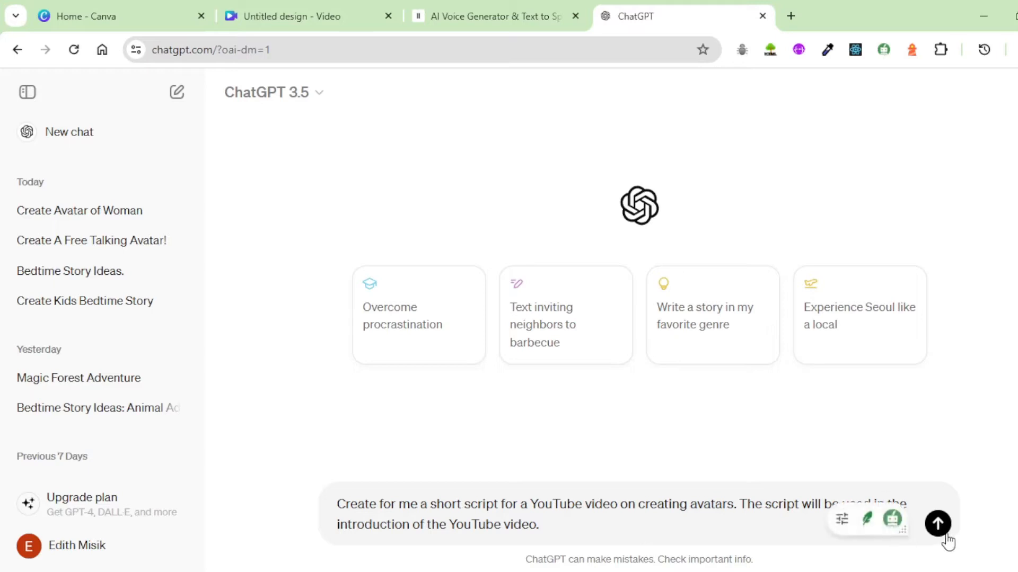
click(936, 524)
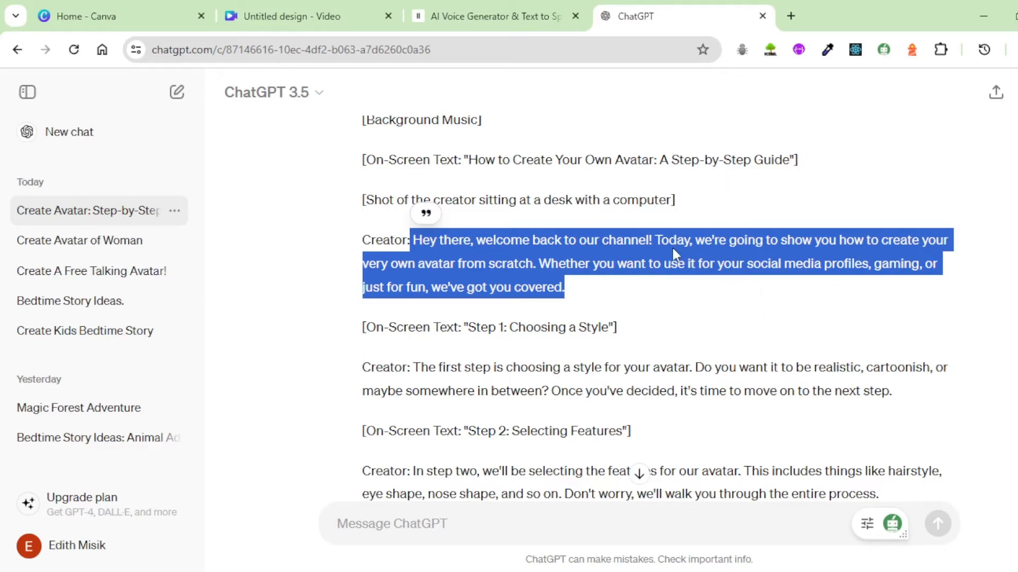
Switch to ElevenLabs and browse the Voice Library, filtering it to Informative & Educational voices.
click(490, 20)
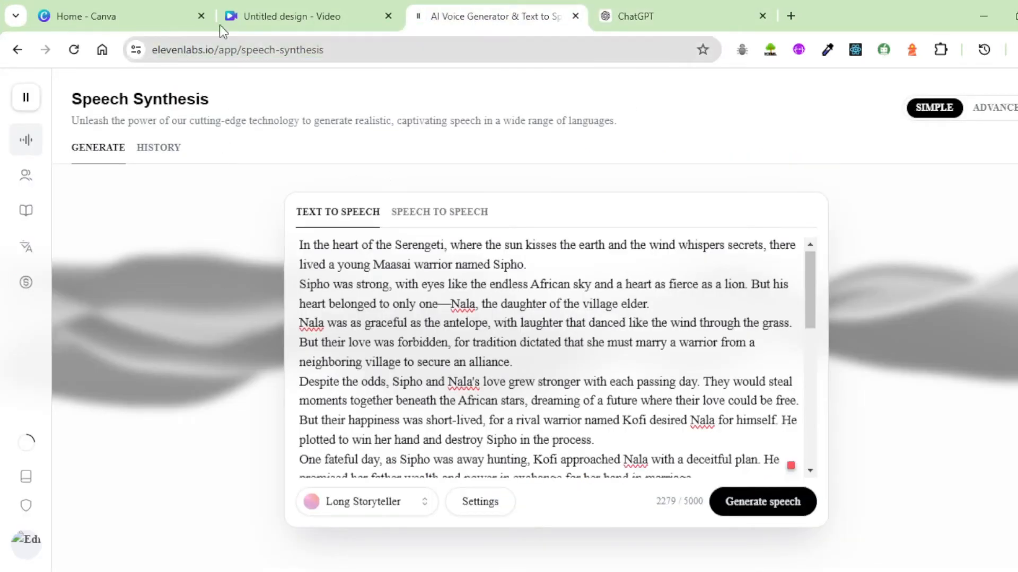
mouse_move(26, 106)
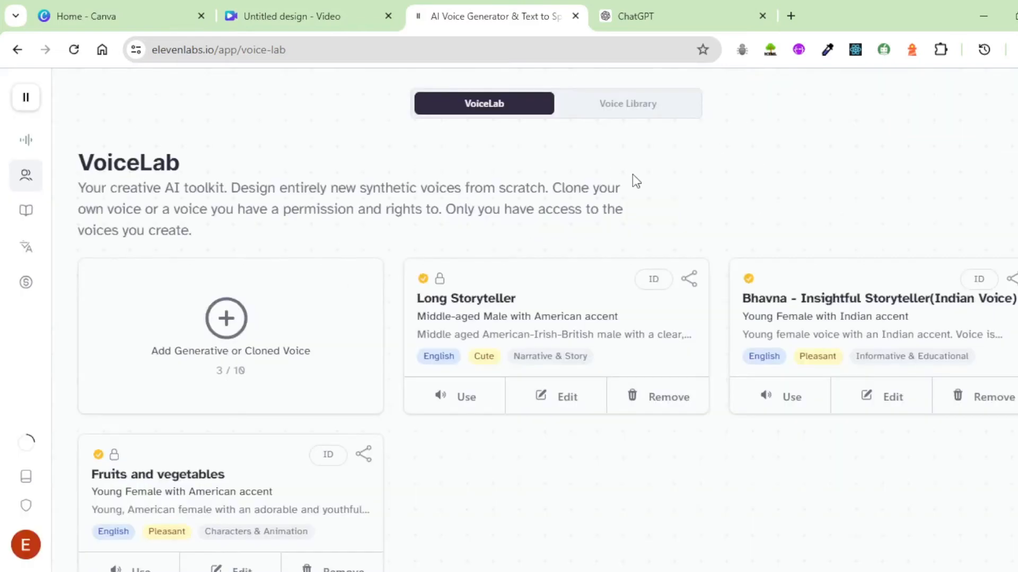
click(635, 113)
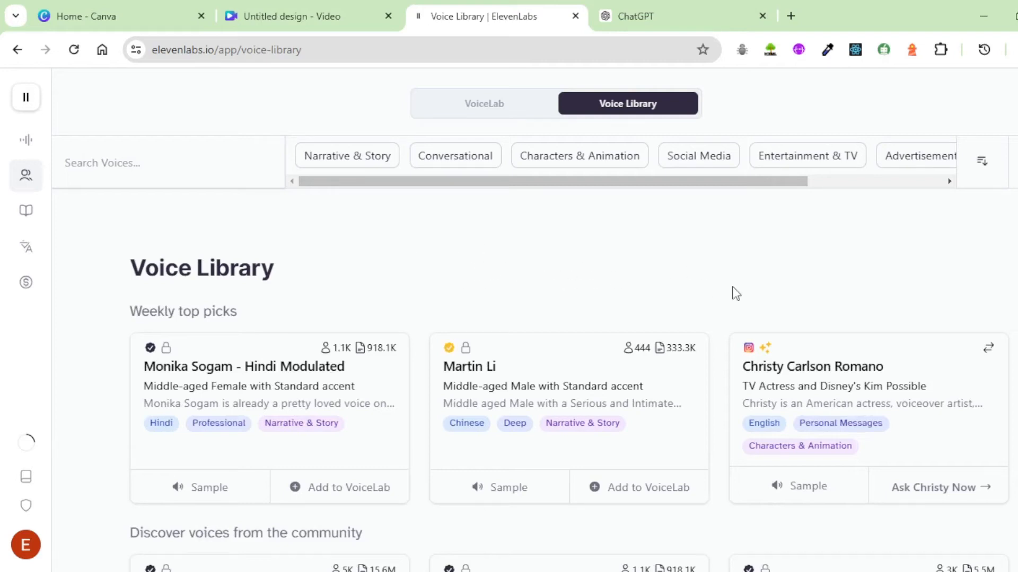
scroll(502, 286, down, 1)
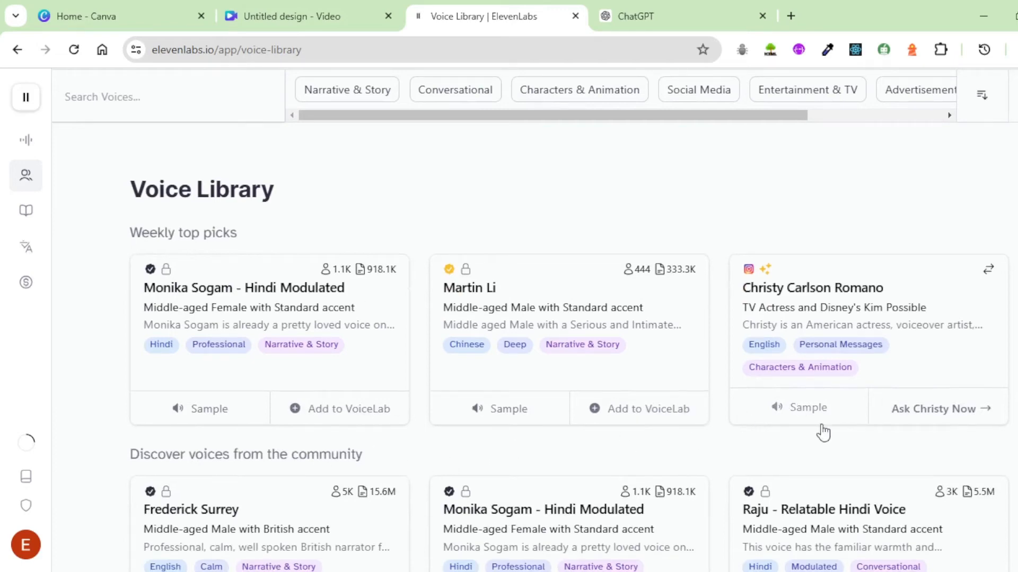
scroll(789, 442, down, 3)
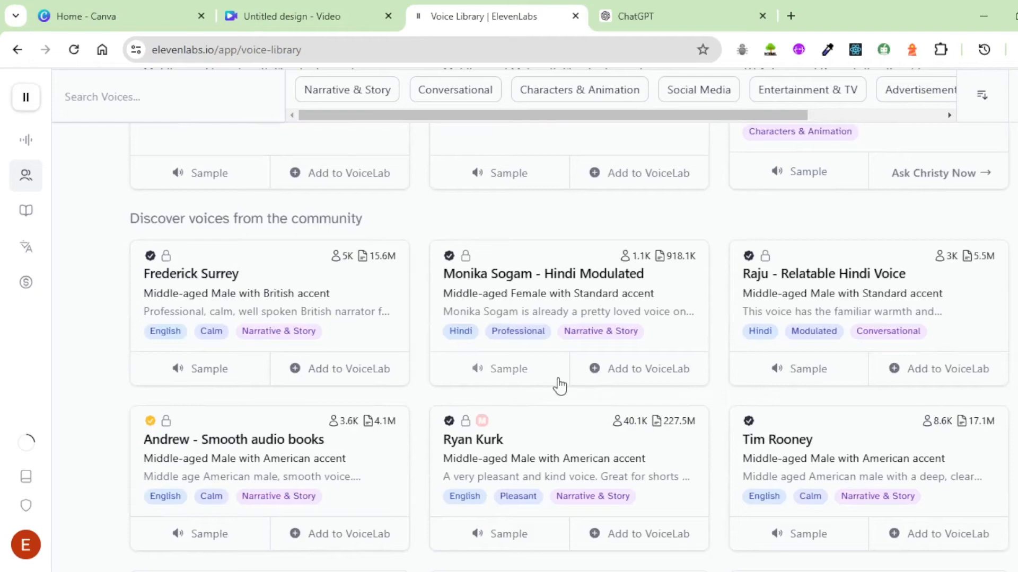
scroll(559, 386, up, 5)
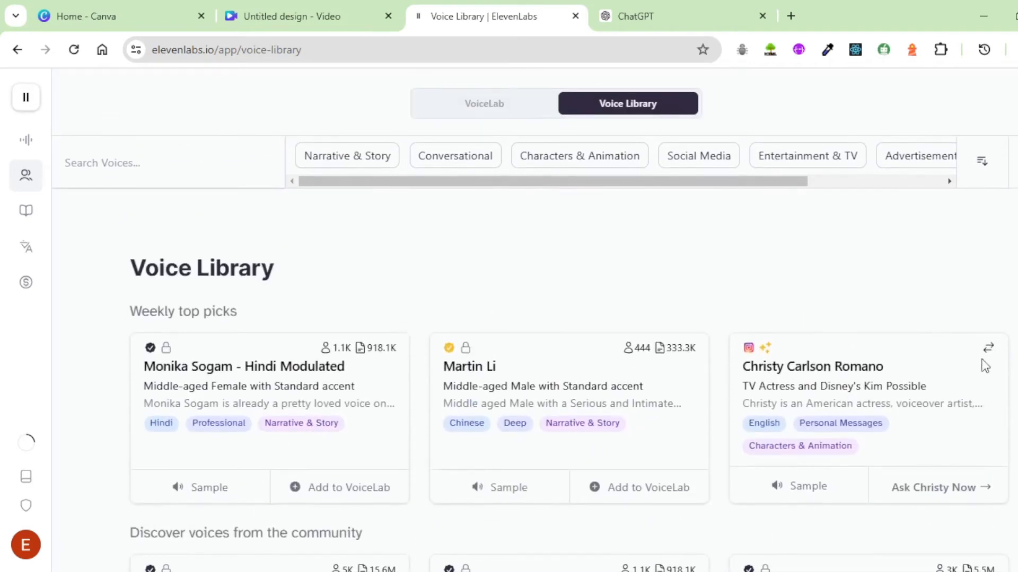
scroll(548, 299, down, 2)
click(783, 470)
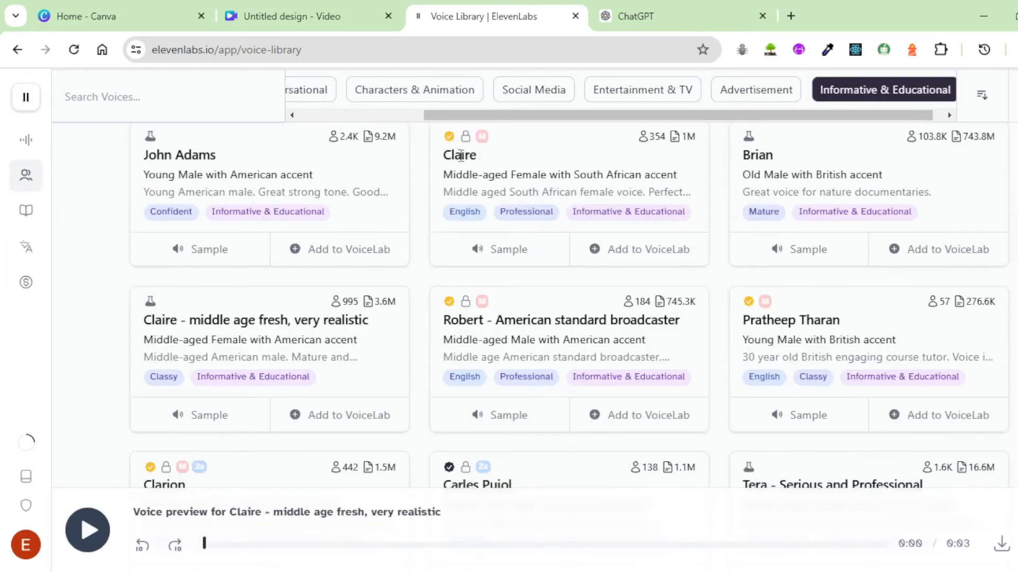
Add the middle-aged South African female voice "Claire" to the Voice Lab under its existing name.
click(596, 250)
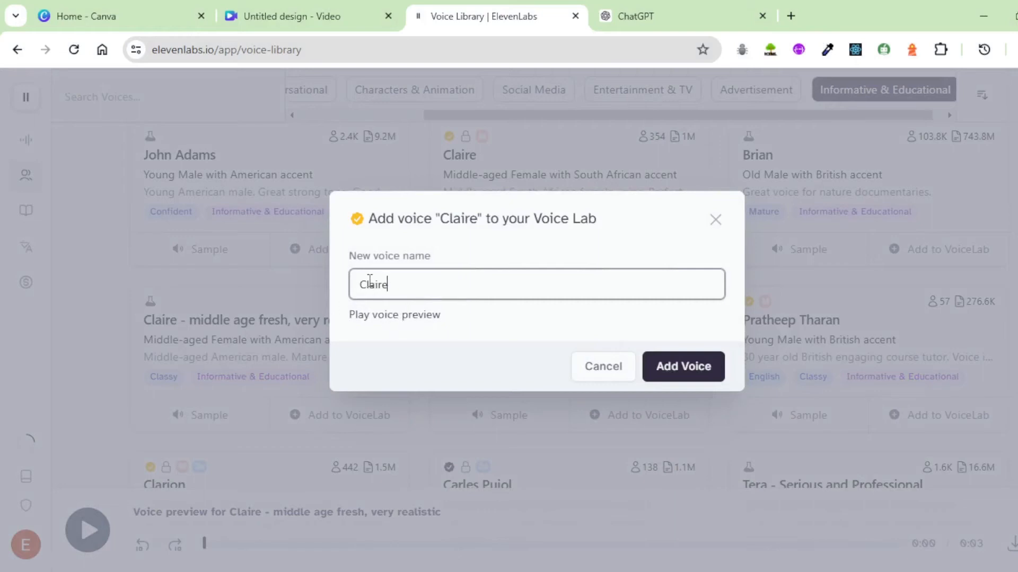
click(683, 369)
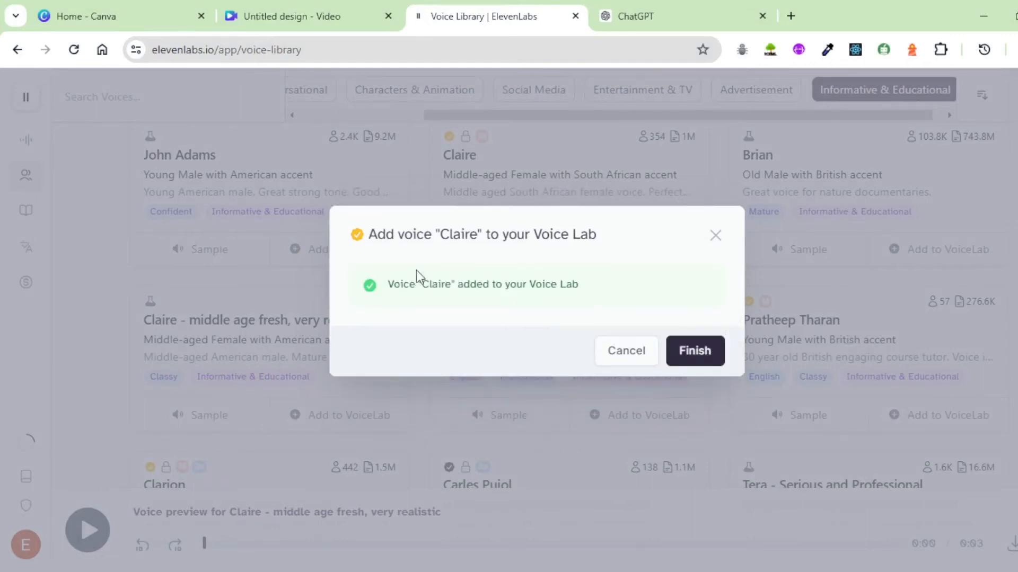
click(699, 356)
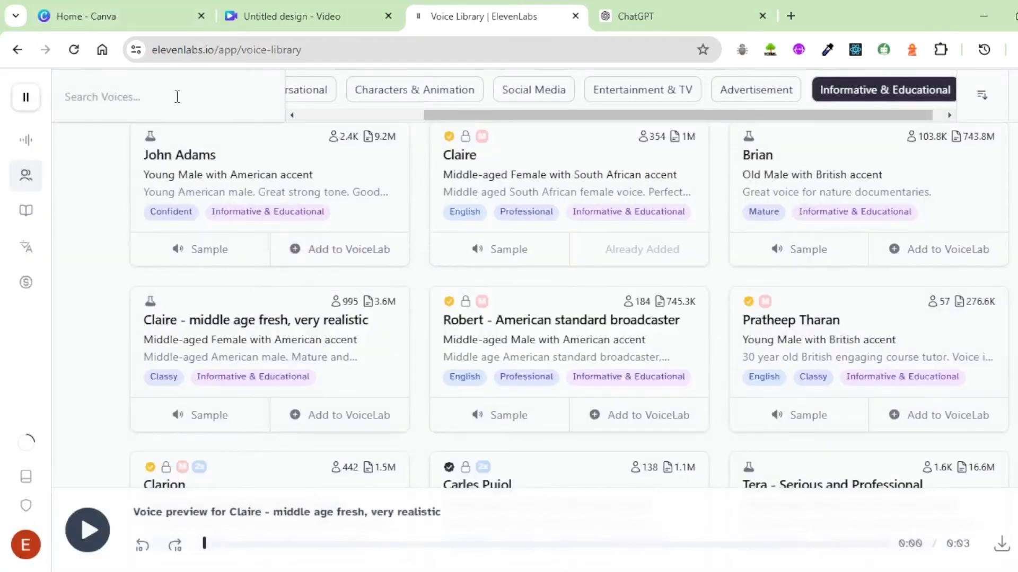
Return to speech synthesis and choose Claire as the voice for the text to speech.
mouse_move(27, 97)
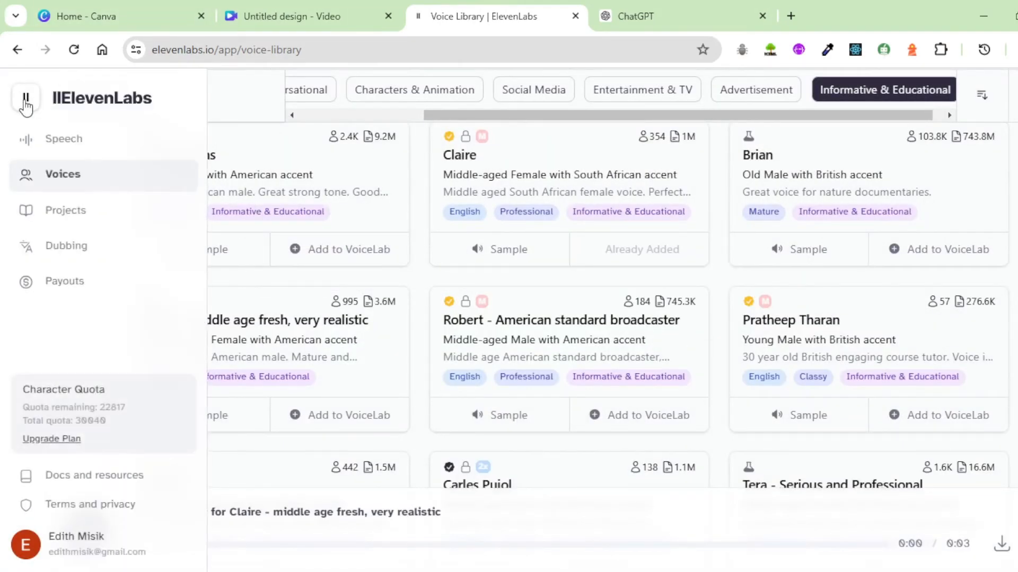
click(67, 140)
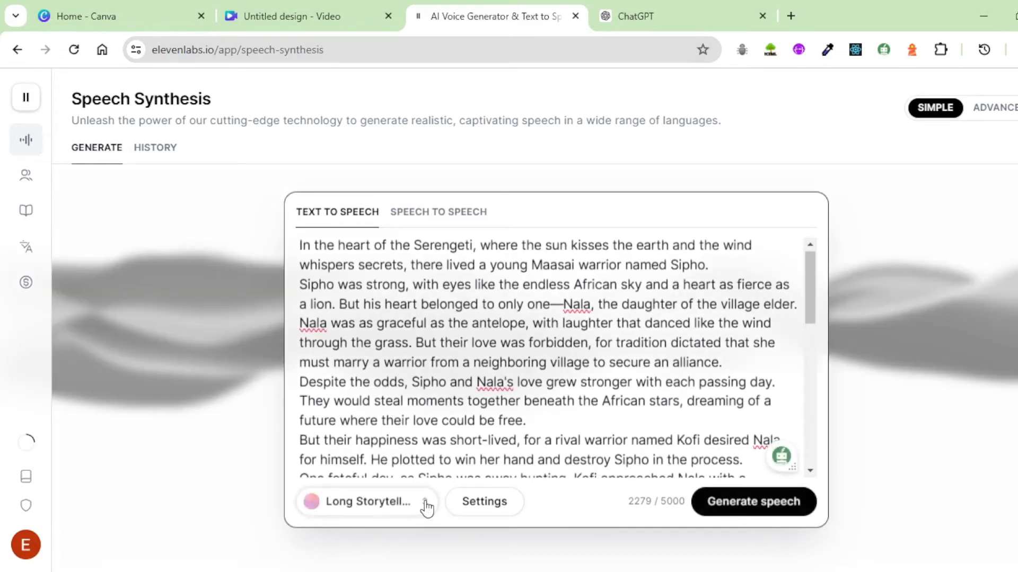
click(424, 504)
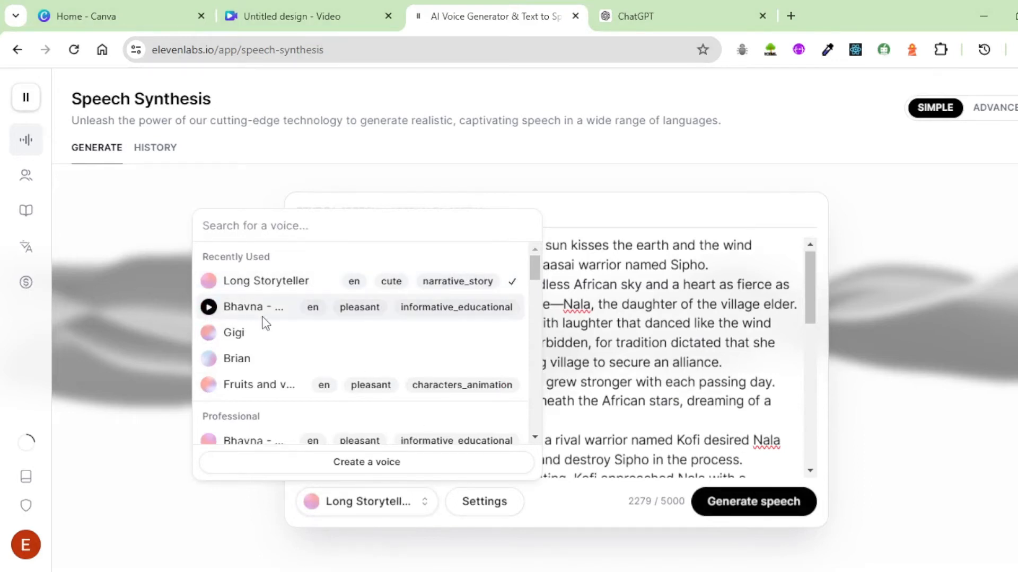
scroll(275, 310, down, 3)
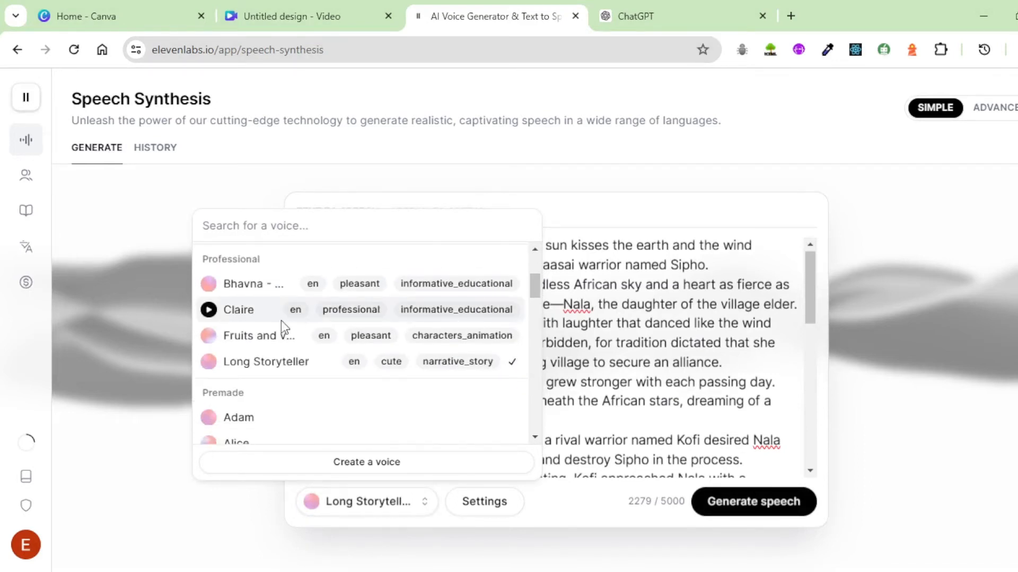
click(238, 312)
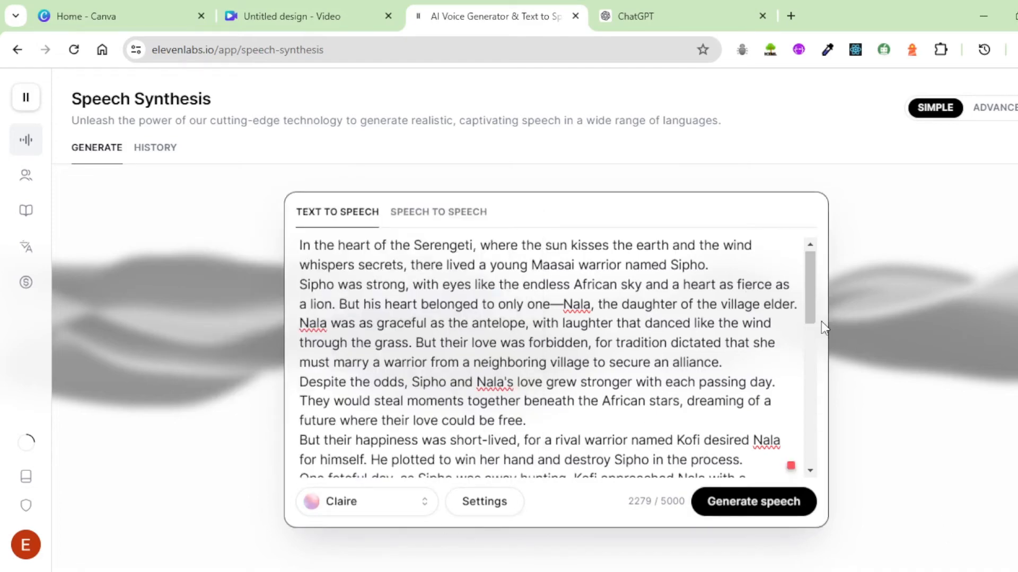
Replace the old story text with the creator's opening paragraph from the ChatGPT script, from "Hey there, welcome back" to "we've got you covered.".
click(666, 14)
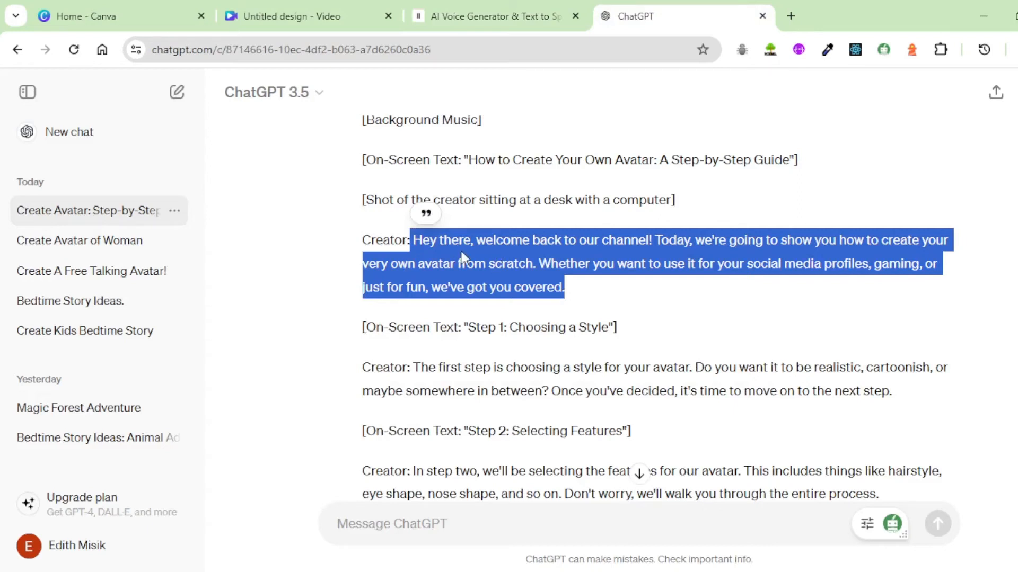
click(484, 14)
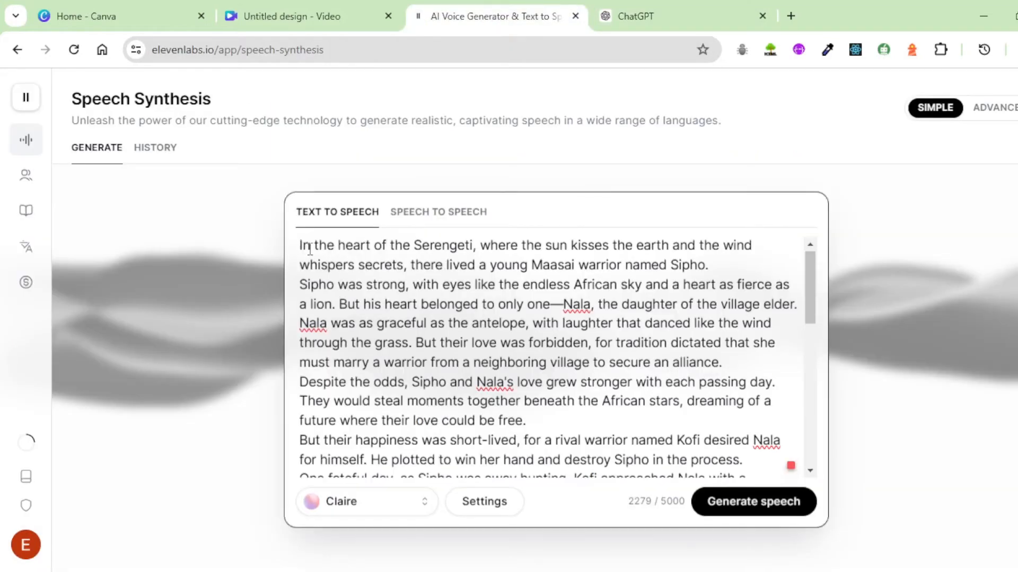
key(ctrl+a)
text(Hey there, welcome back to our channel! Today, we're going to show you how to create your very own avatar from scratch. Whether you want to use it for your social media profiles, gaming, or just for fun, we've got you covered.)
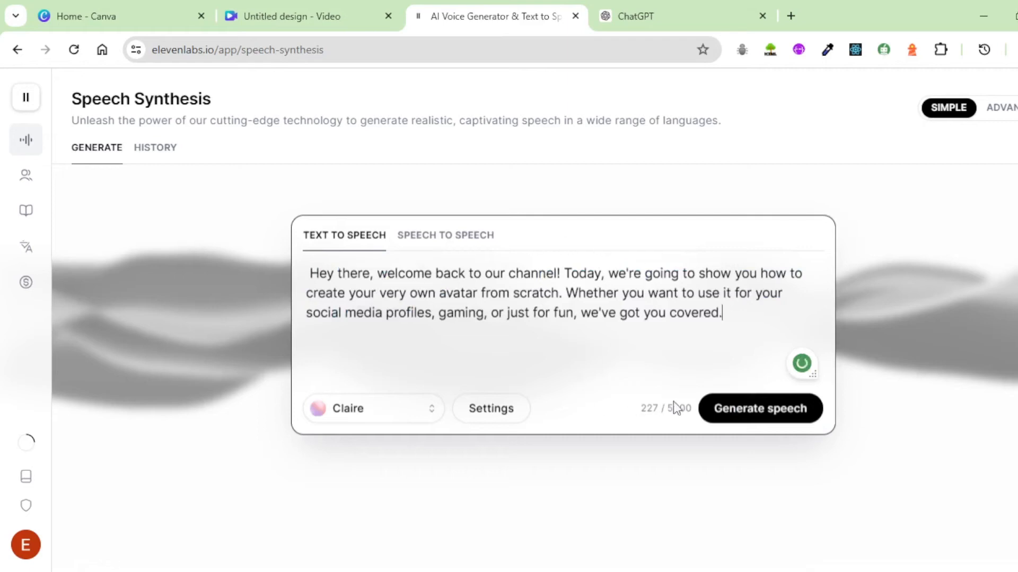
Generate the speech from the introduction text and download the audio.
click(768, 414)
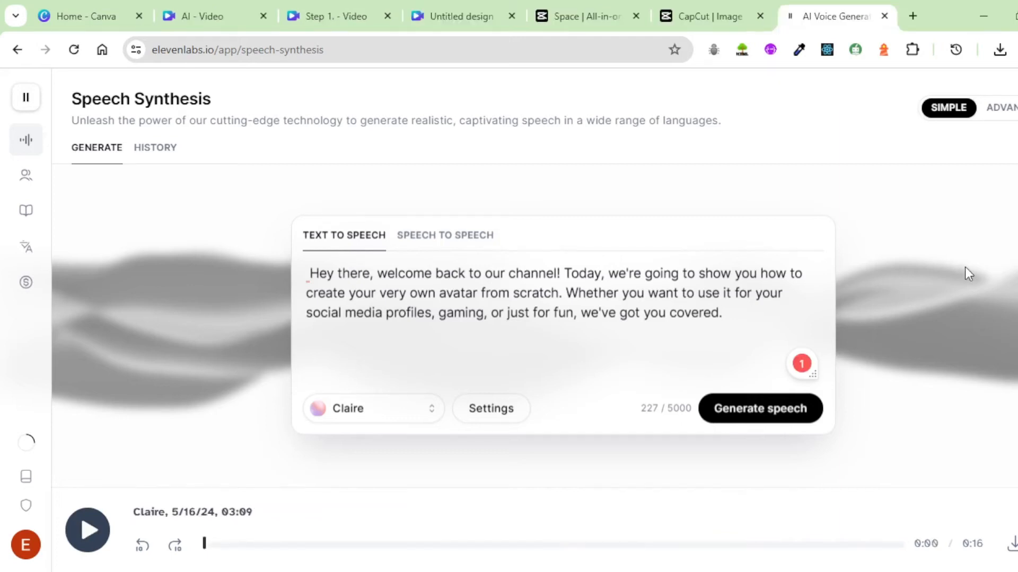
click(1011, 544)
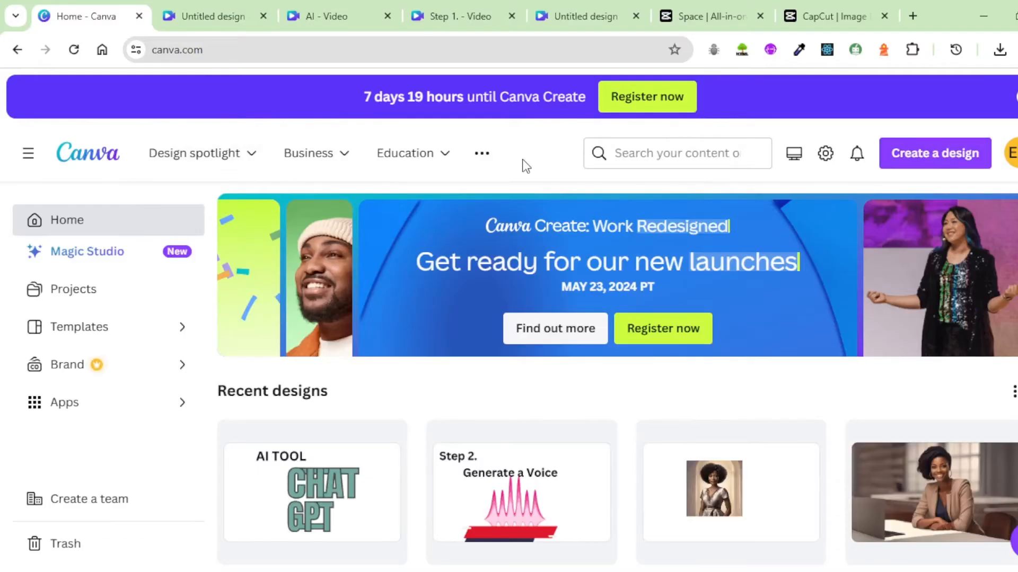
Switch to Canva and create a new blank YouTube Video design.
click(931, 163)
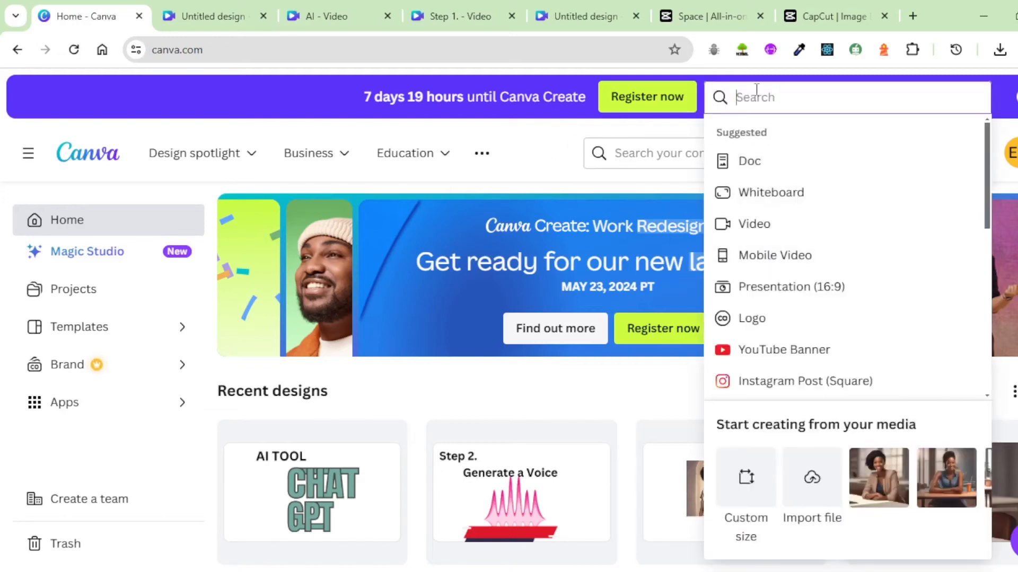
text(you)
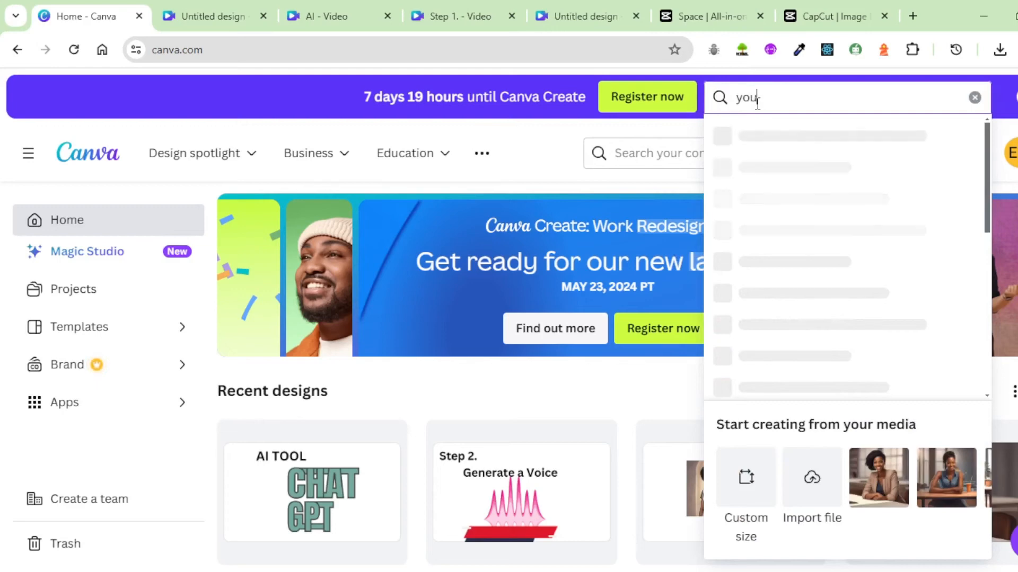
text(tube video)
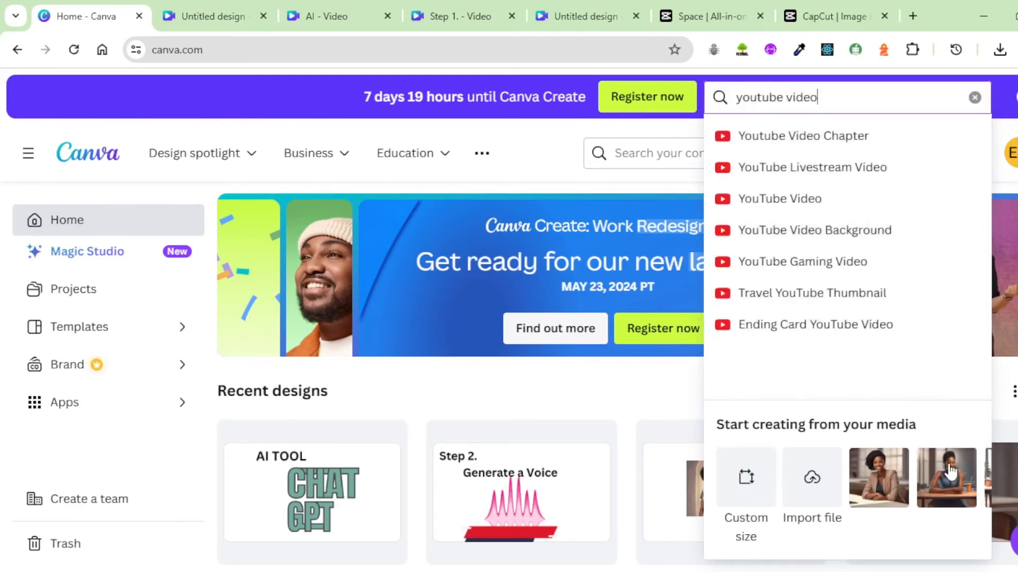
click(779, 198)
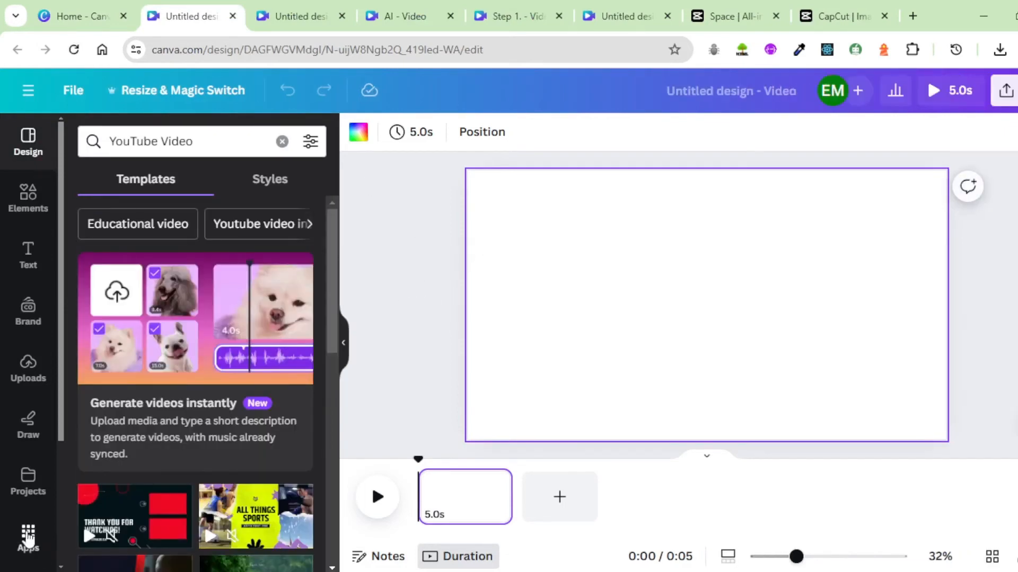
Find the D-ID AI Presenters app among the Canva apps and open it in the design.
click(28, 532)
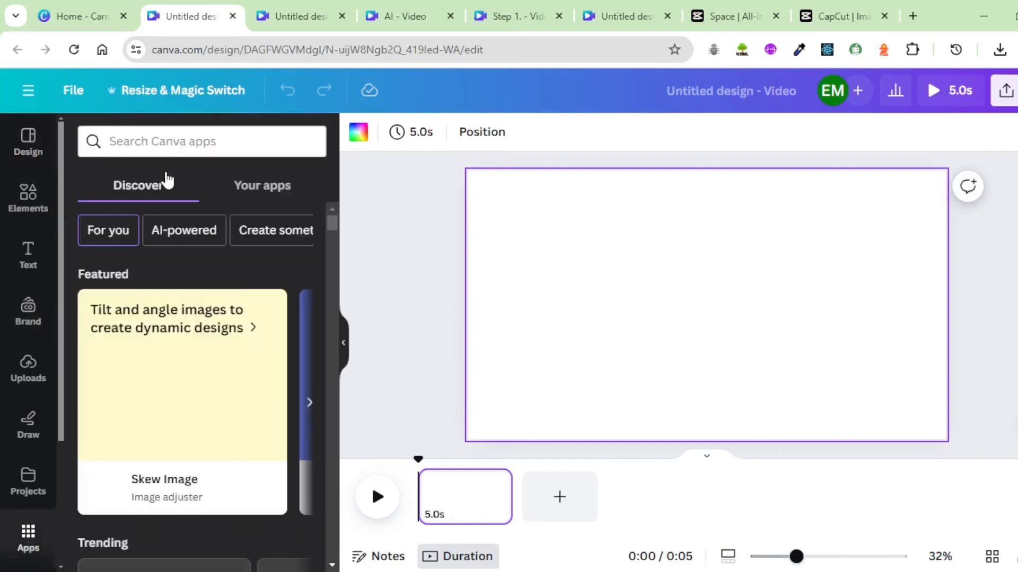
click(180, 144)
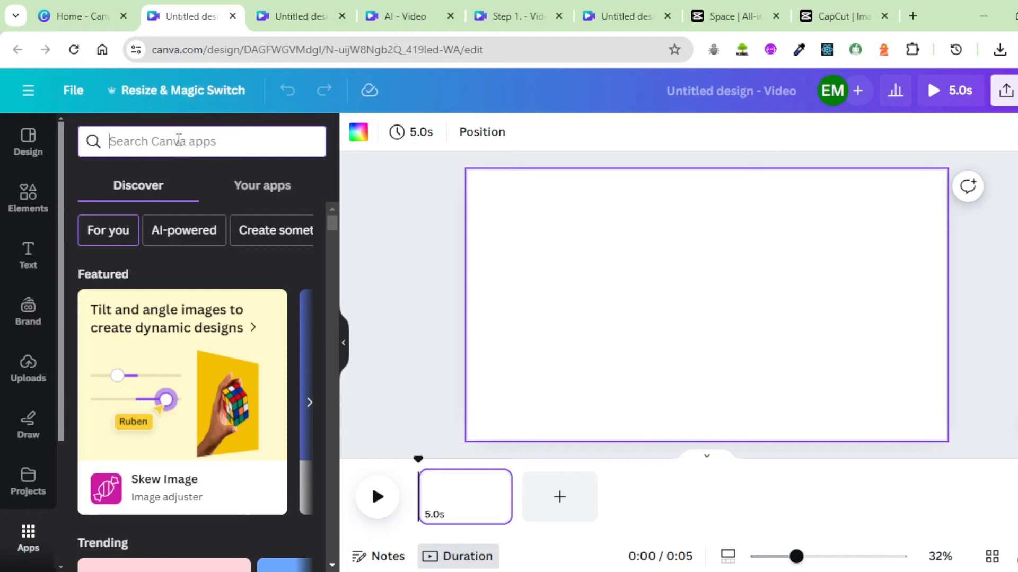
text(d-id)
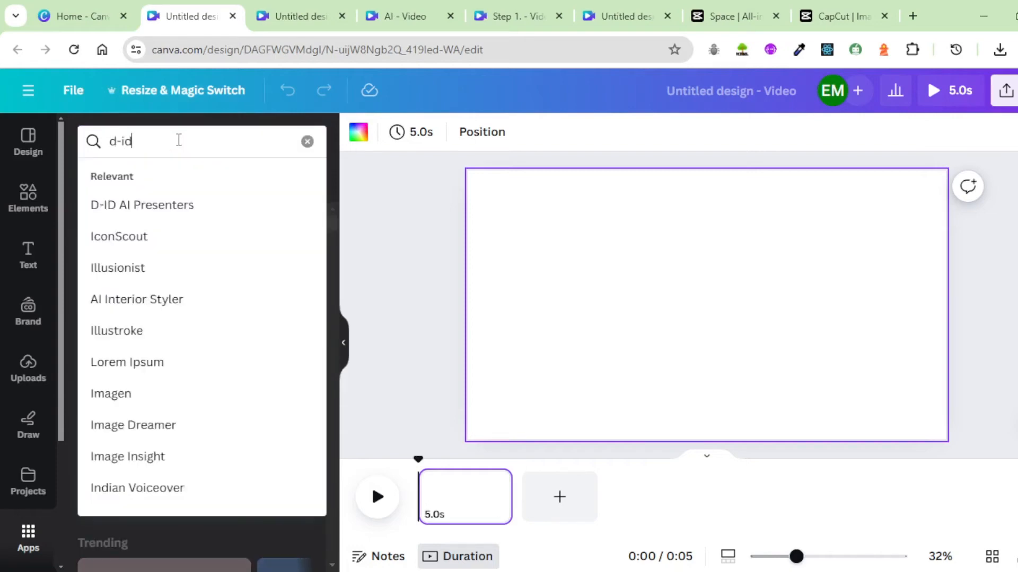
click(161, 211)
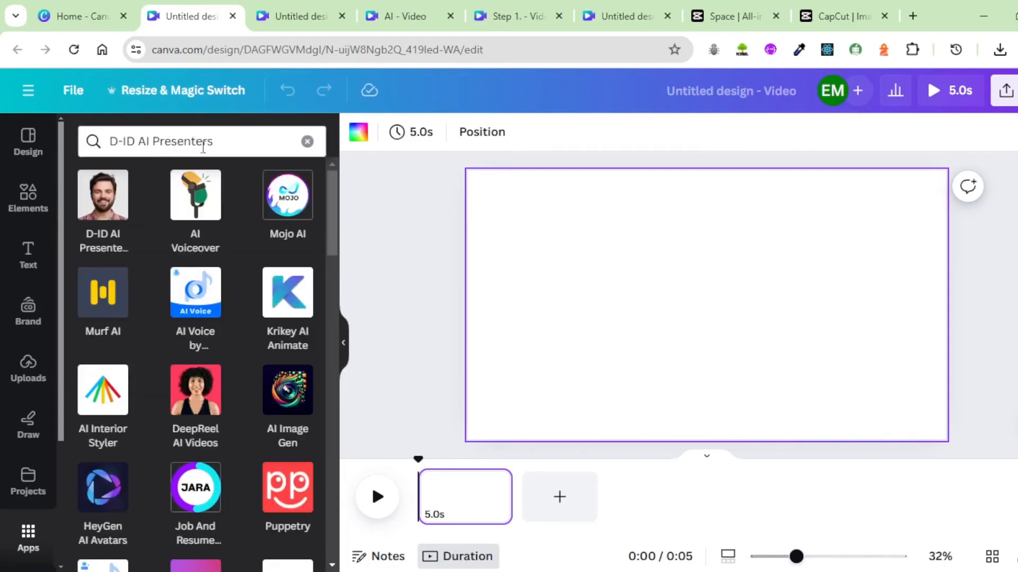
click(104, 206)
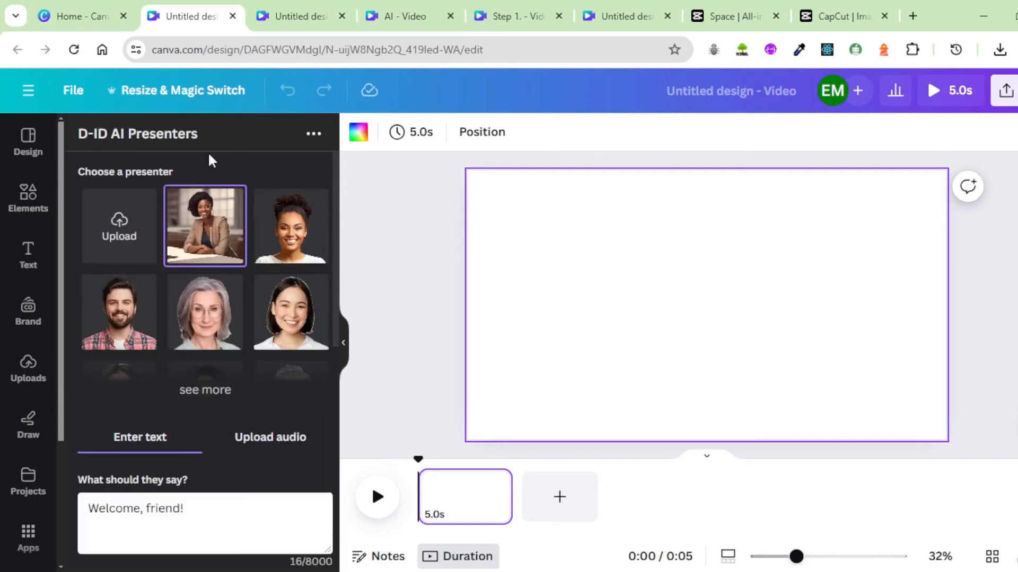
Review the presenter settings and upload ElevenLabs_2024-05-16T00_23_28_Claire_pvc_s50_sb75_t2.mp3 as the presenter's speech instead of using typed text.
scroll(245, 267, down, 6)
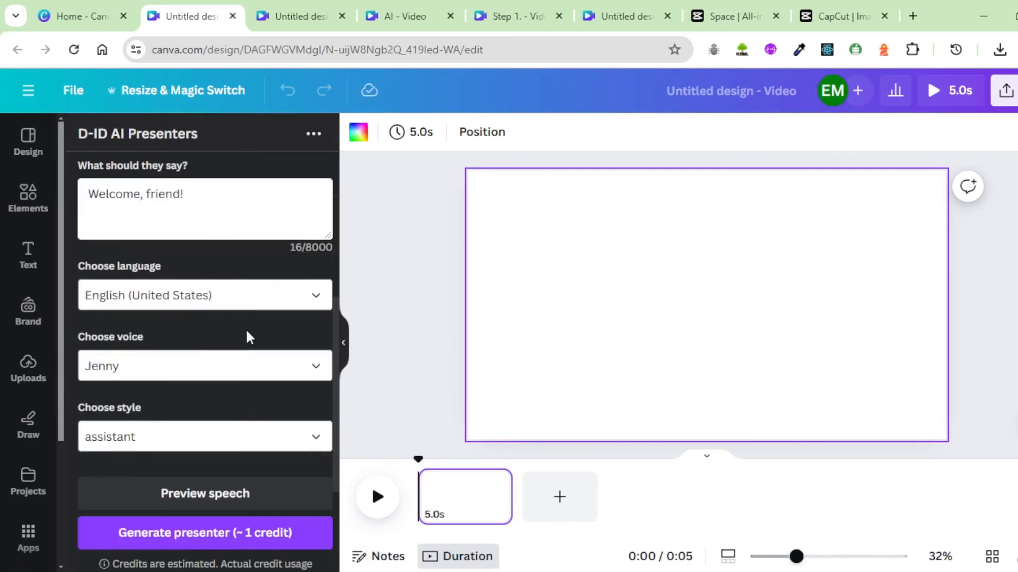
scroll(245, 329, down, 3)
scroll(250, 413, up, 1)
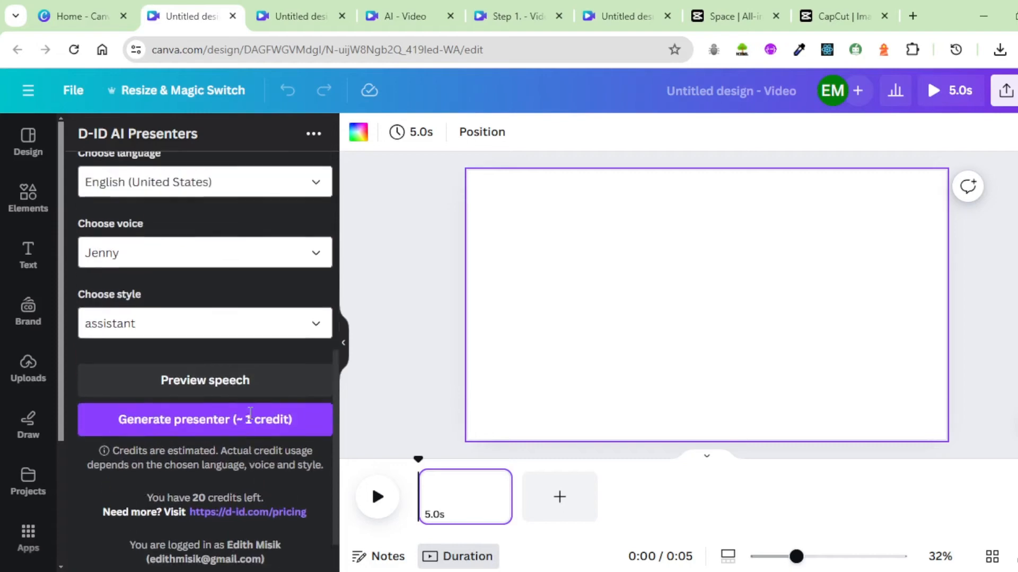
scroll(250, 412, up, 8)
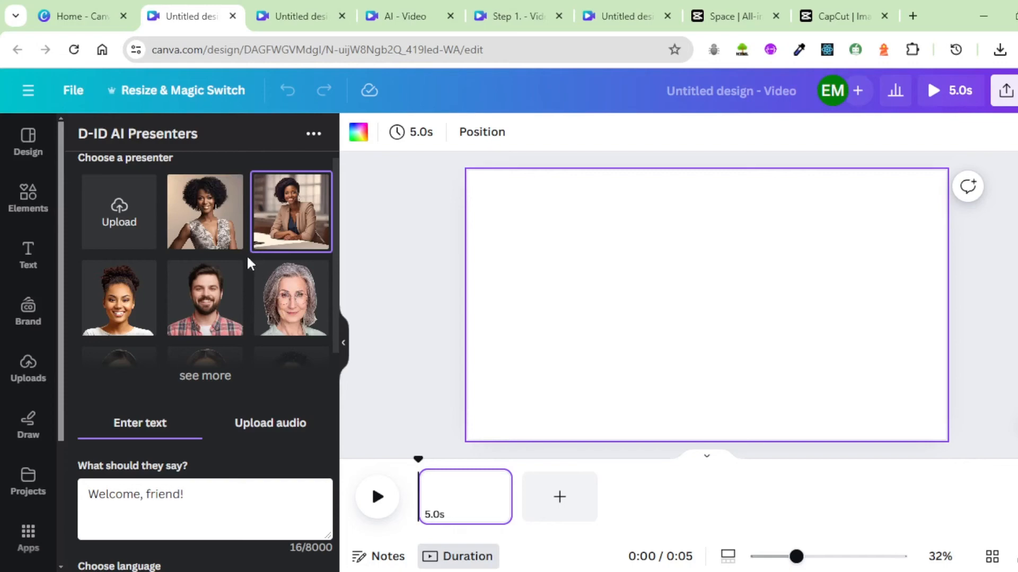
scroll(249, 276, down, 3)
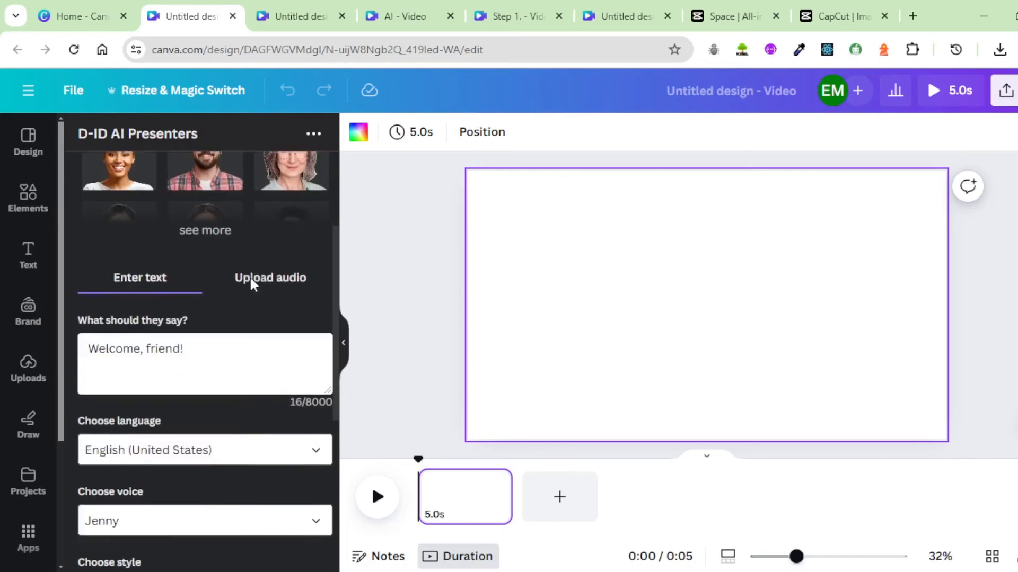
scroll(250, 285, down, 1)
click(265, 273)
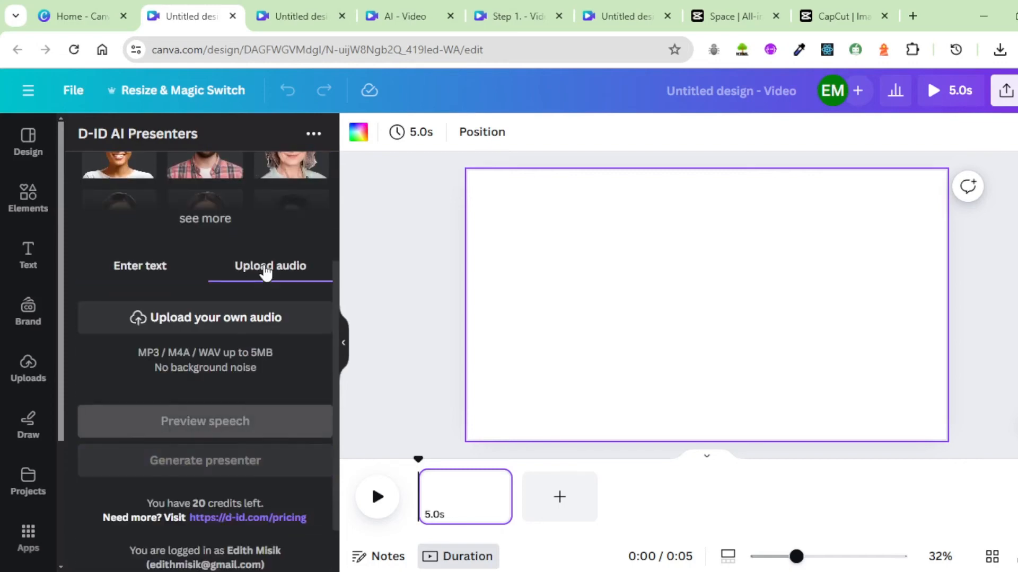
click(159, 319)
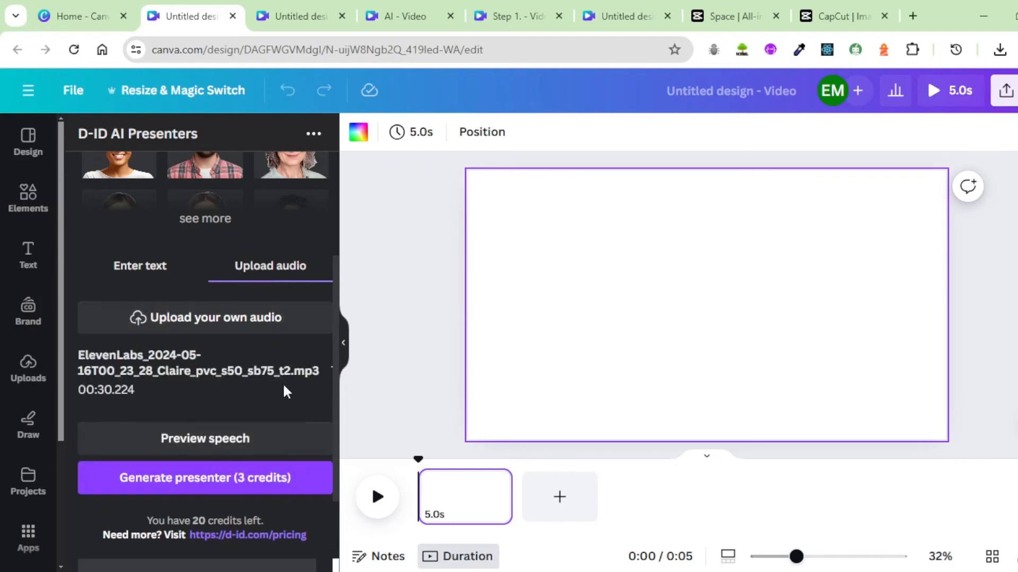
Generate the D-ID presenter video from the selected avatar and the uploaded audio.
scroll(282, 382, up, 3)
scroll(211, 305, down, 5)
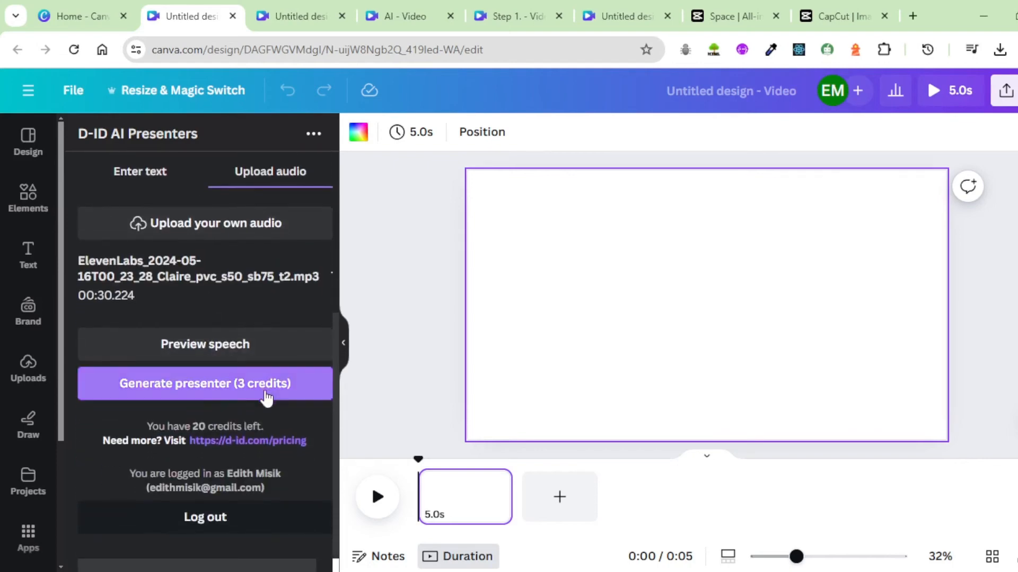
click(207, 390)
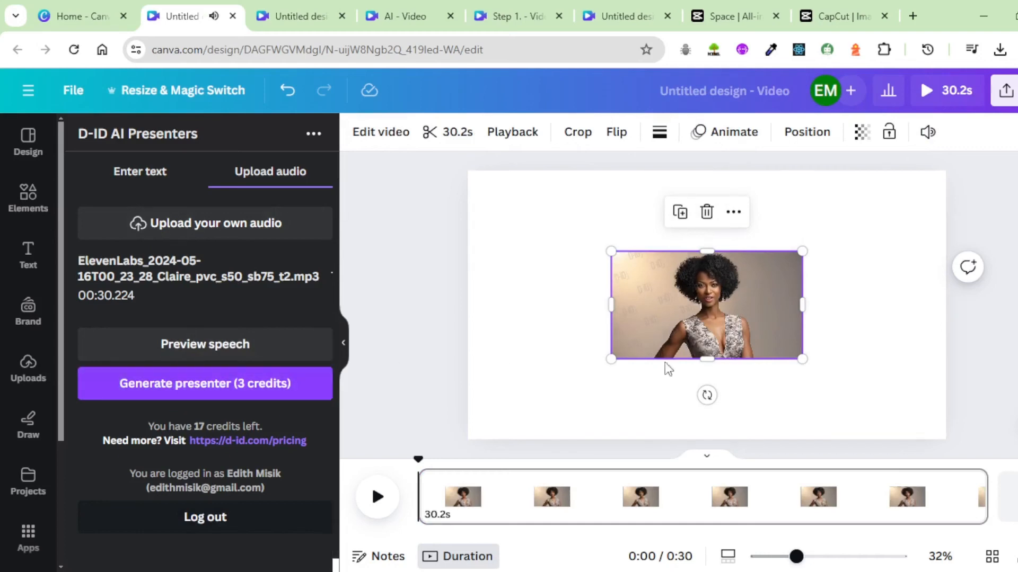
Pause the generated presenter clip and enlarge it to fill the whole video page.
mouse_move(710, 329)
click(701, 302)
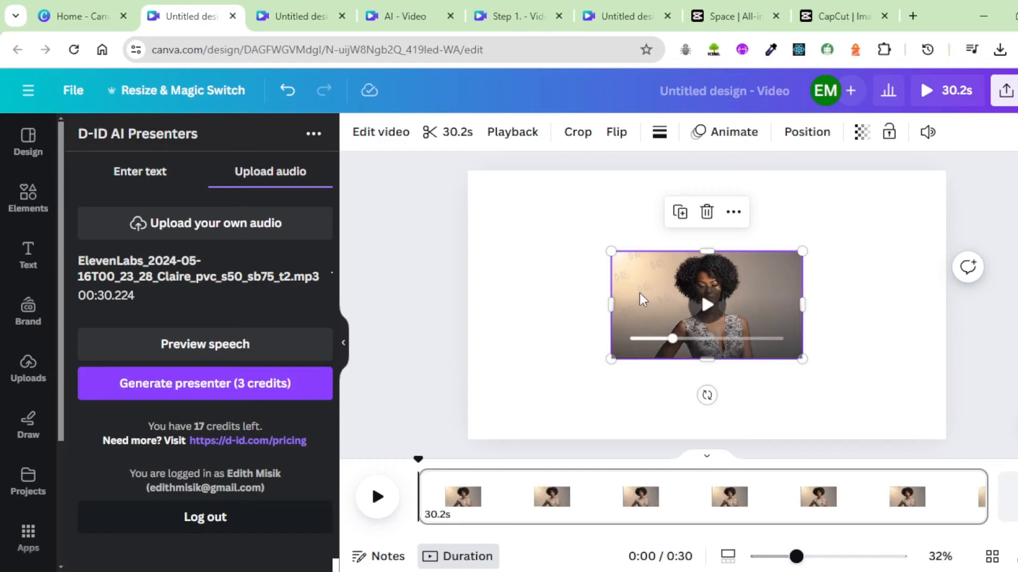
drag(641, 274, 503, 192)
drag(658, 278, 949, 428)
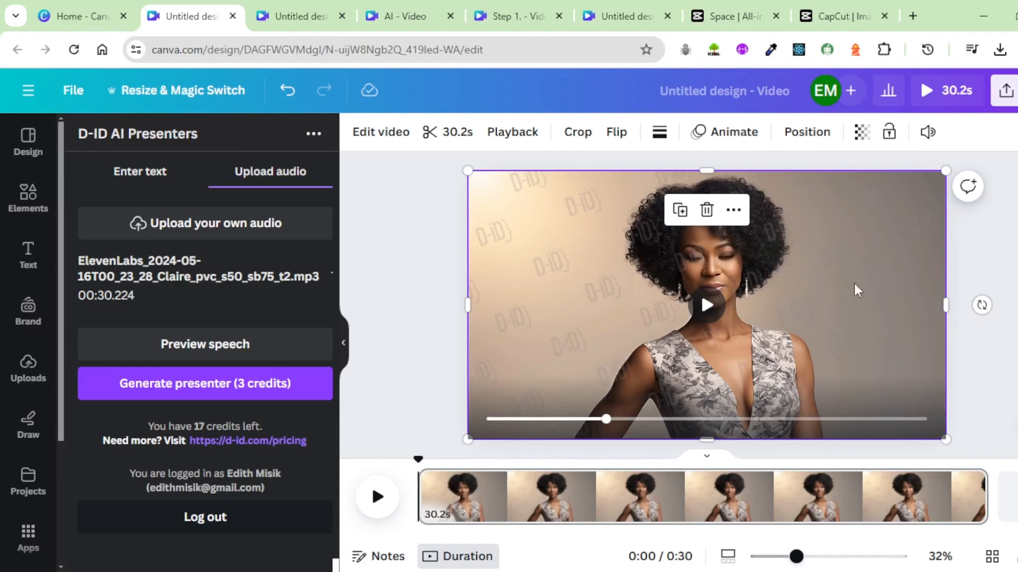
Play the full-page presenter clip to review its speech and lip movement, and pause it.
click(706, 305)
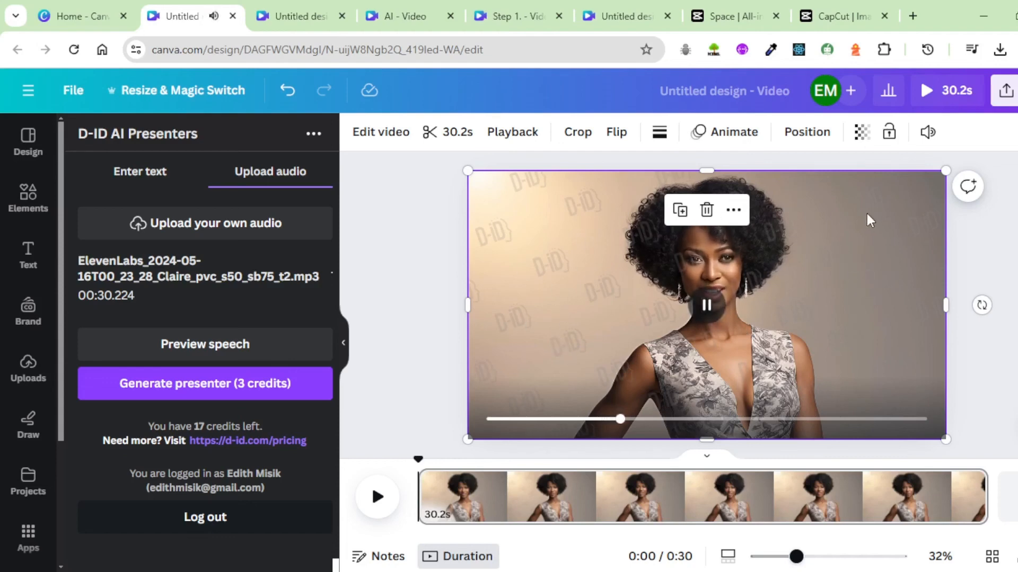
click(1013, 241)
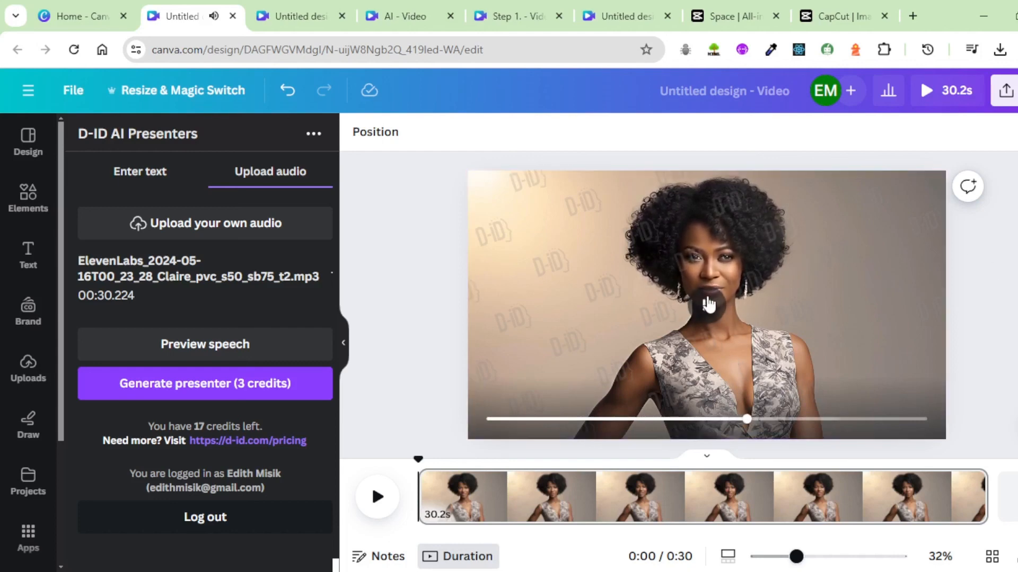
click(706, 304)
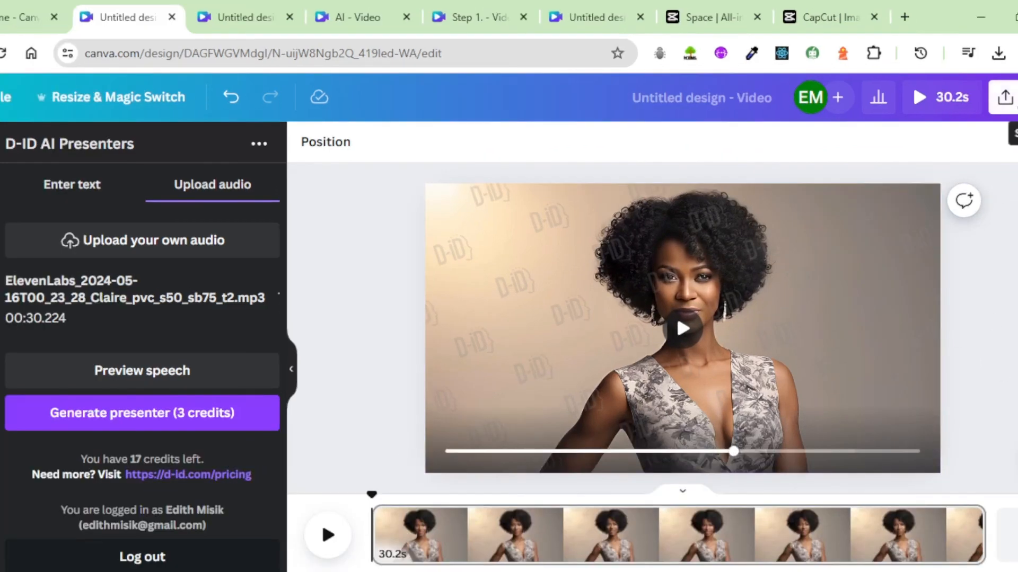
Download the design as an MP4 Video at 1080p (HD) quality, keeping the suggested file type.
click(1004, 97)
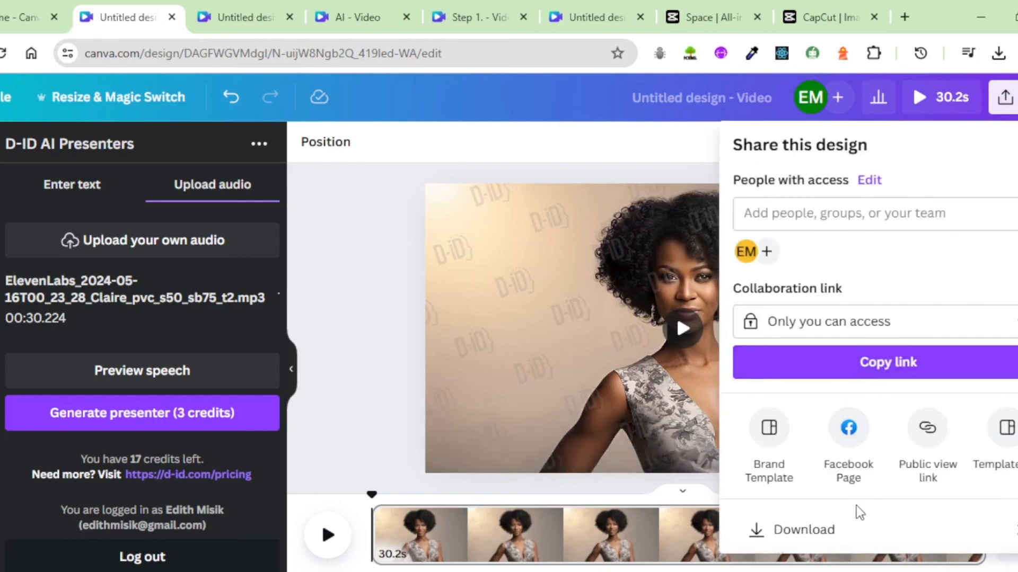
click(805, 532)
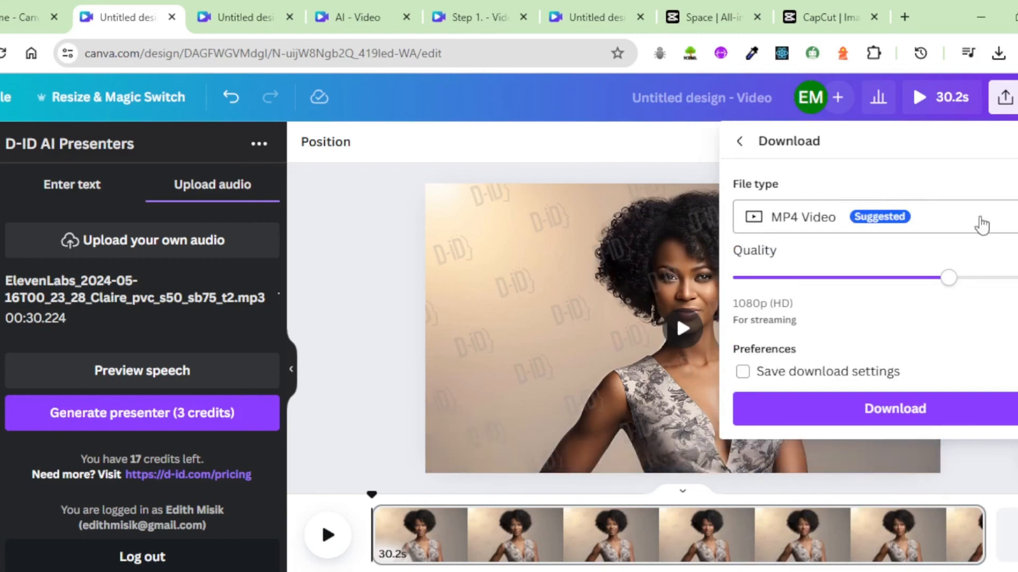
click(996, 217)
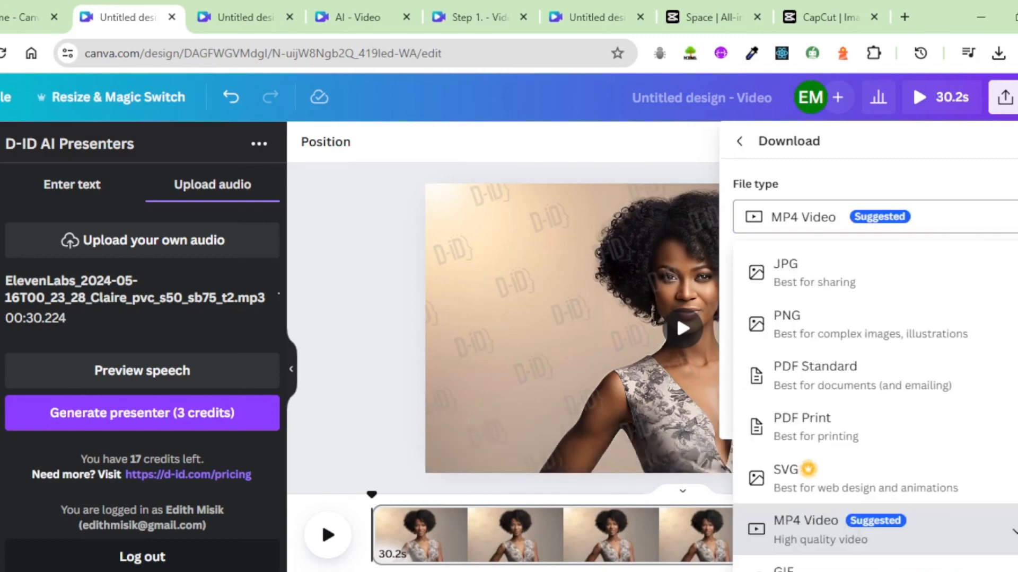
click(1002, 216)
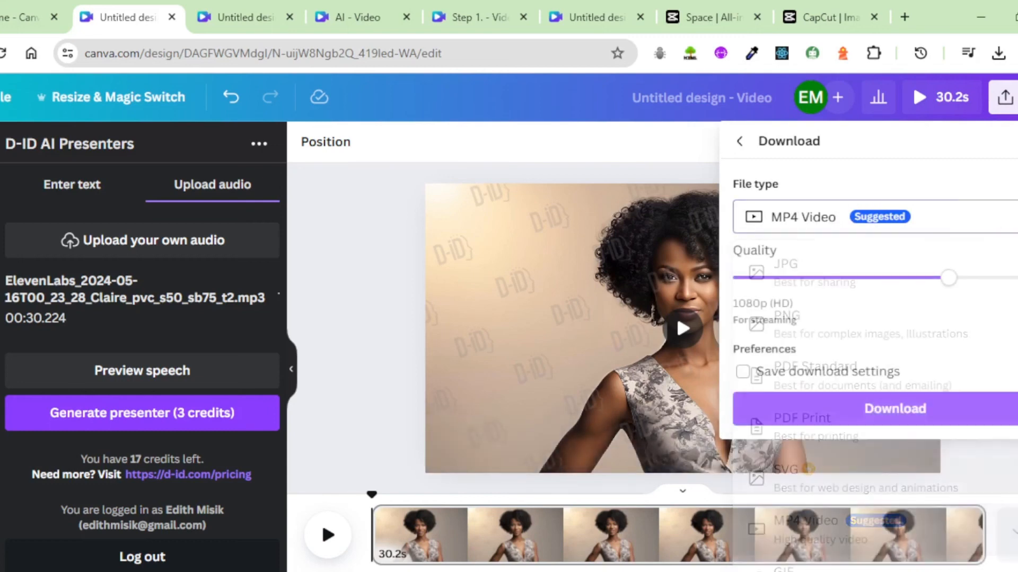
click(917, 416)
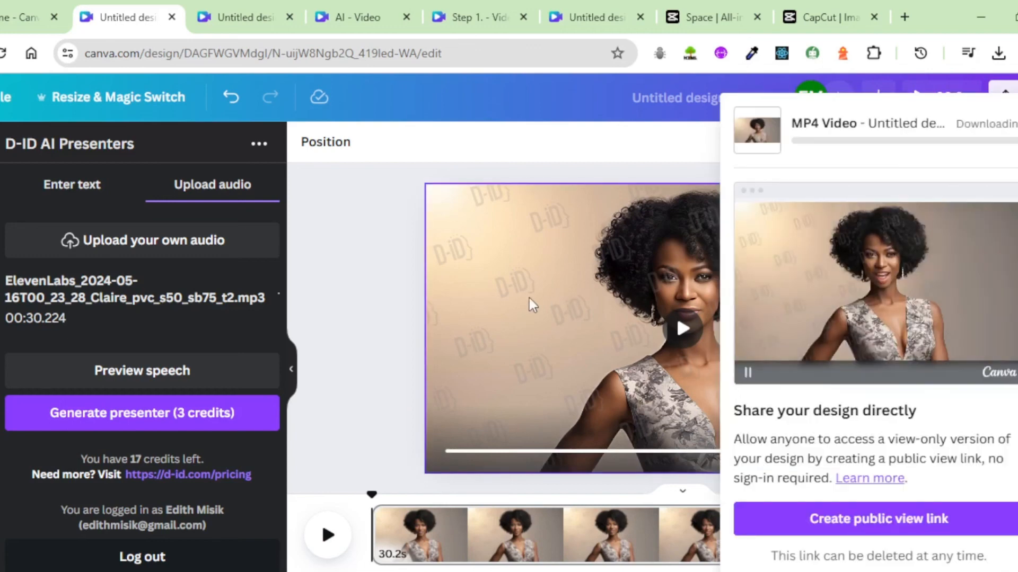